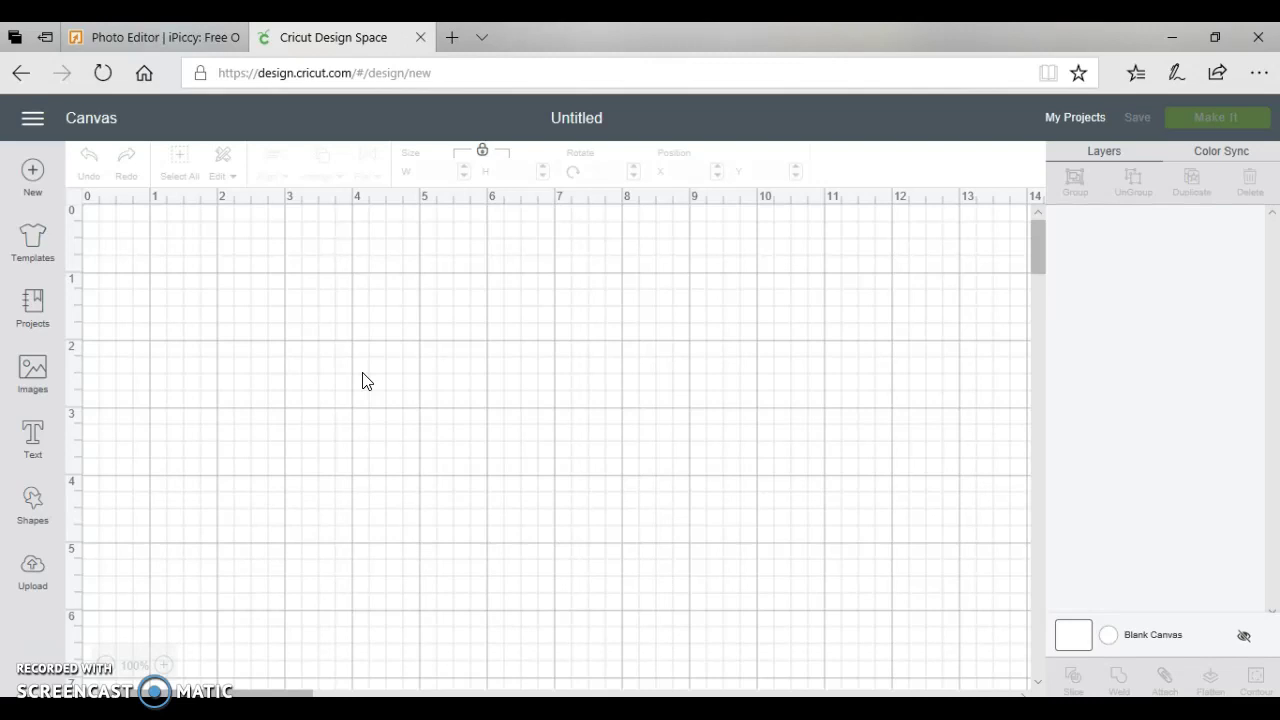
# Add the Desktop photo 'anyimage' to iPiccy's Photo Library alongside behappy and AllWhitePNG
pyautogui.click(164, 44)
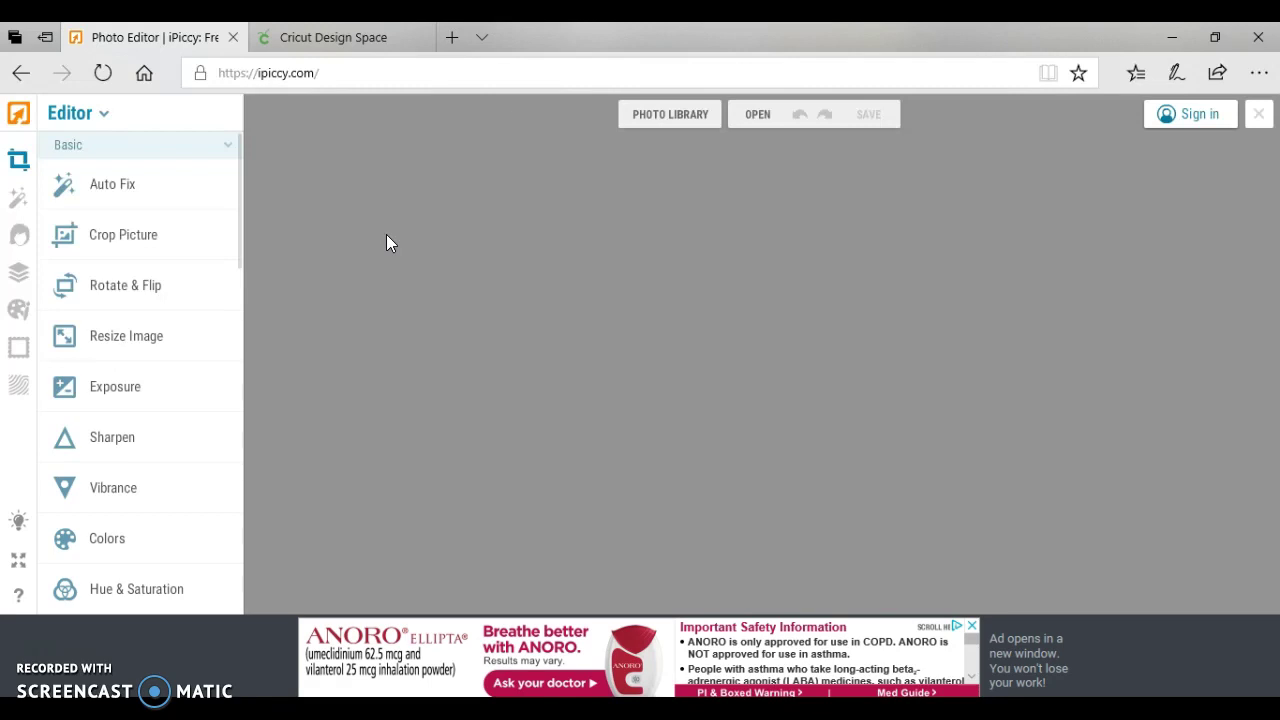
pyautogui.click(657, 121)
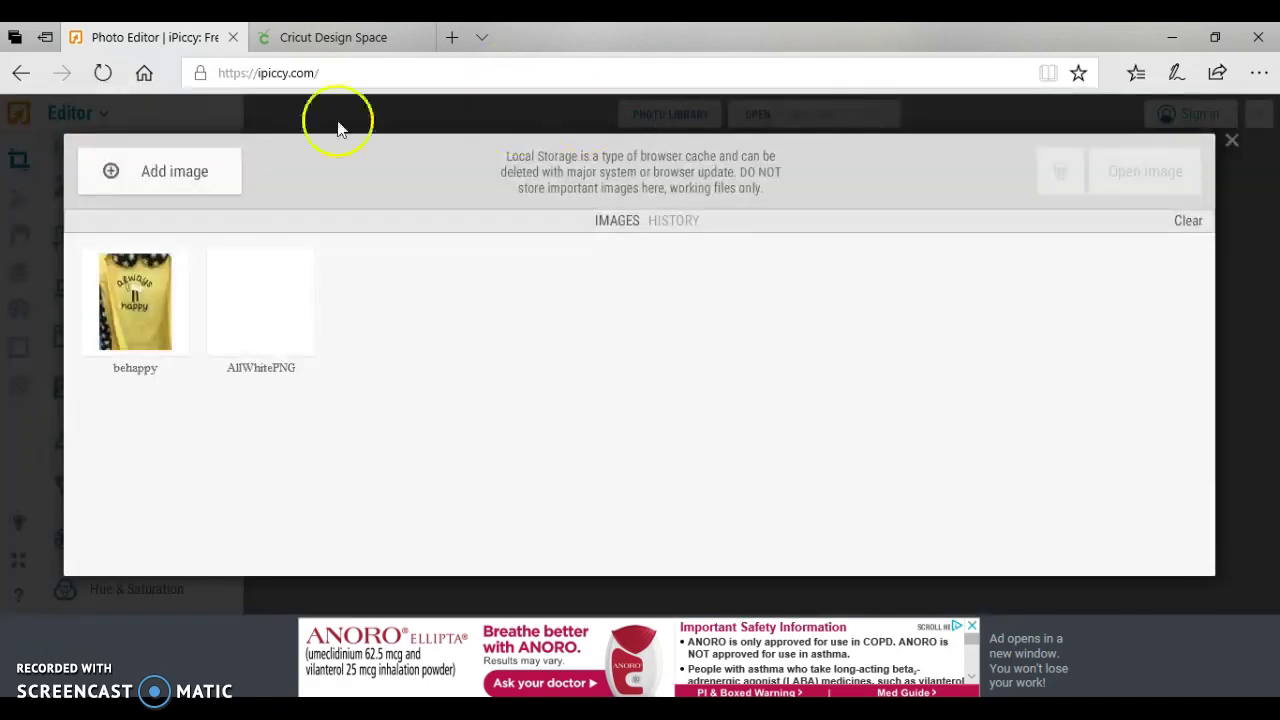
pyautogui.click(175, 182)
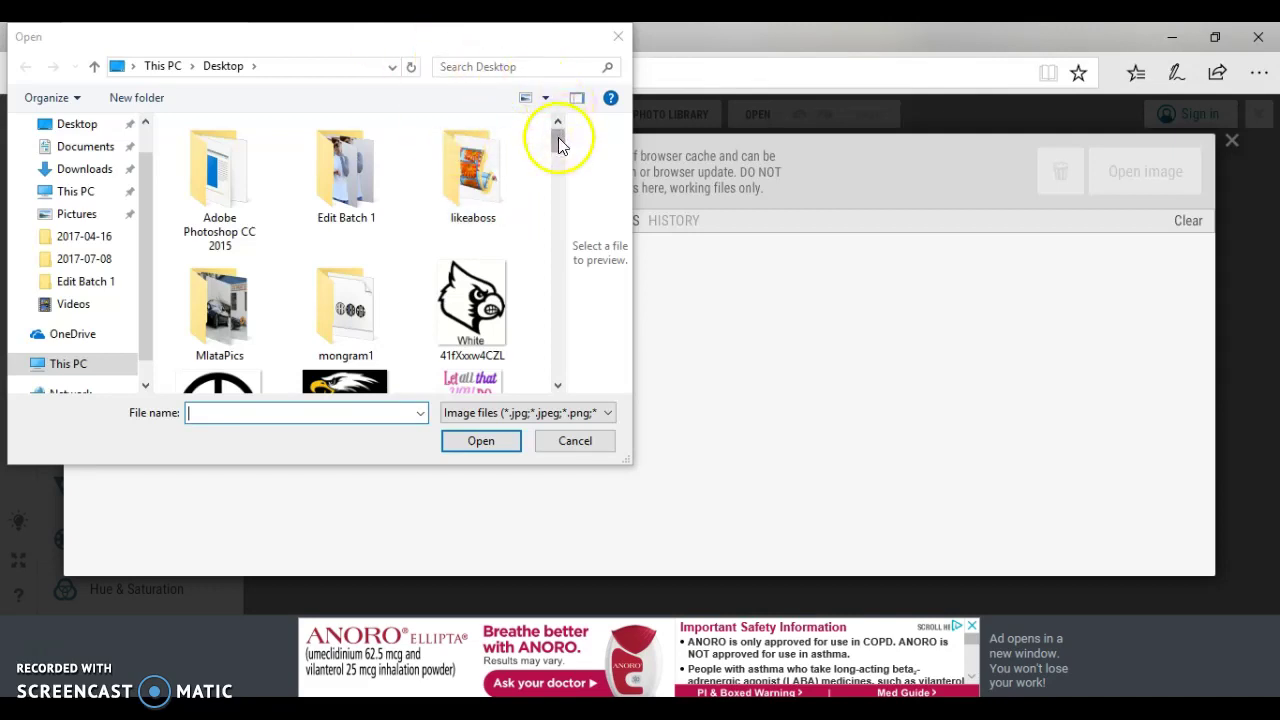
pyautogui.moveTo(558, 137); pyautogui.dragTo(558, 173)
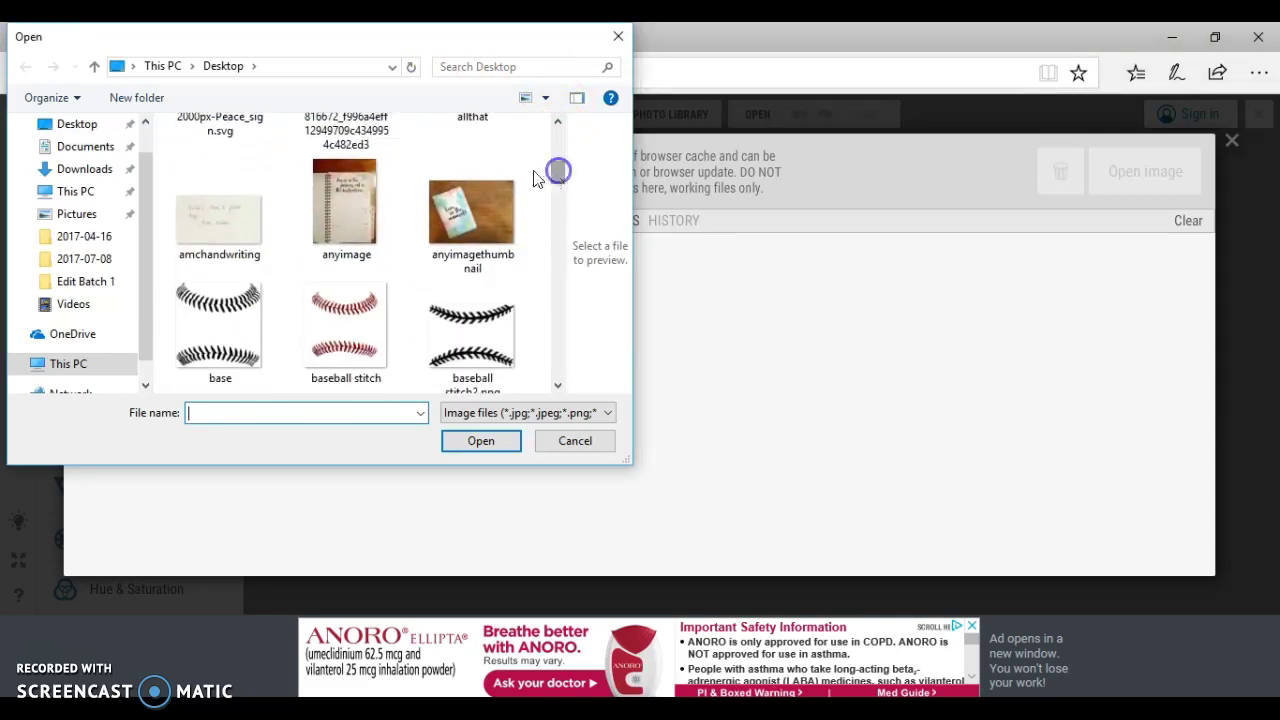
pyautogui.doubleClick(344, 205)
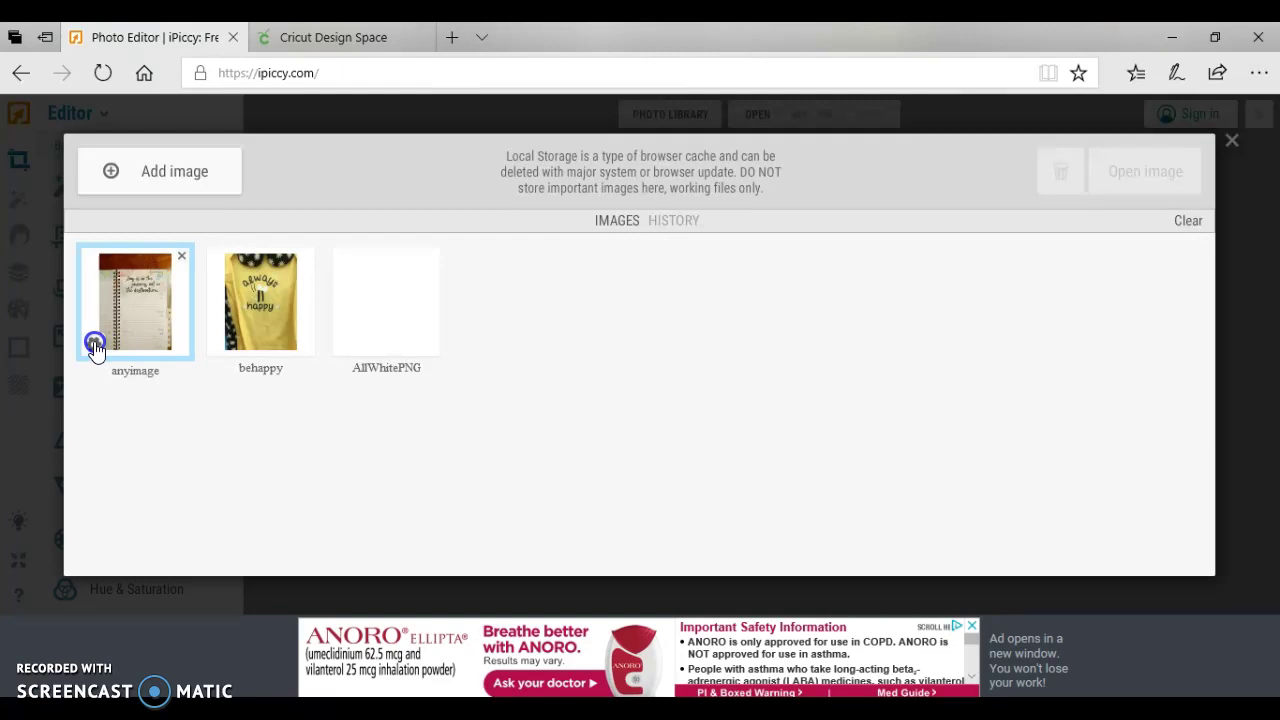
# Open the anyimage planner photo (1483 x 1977 px) on iPiccy's editing canvas
pyautogui.click(95, 345)
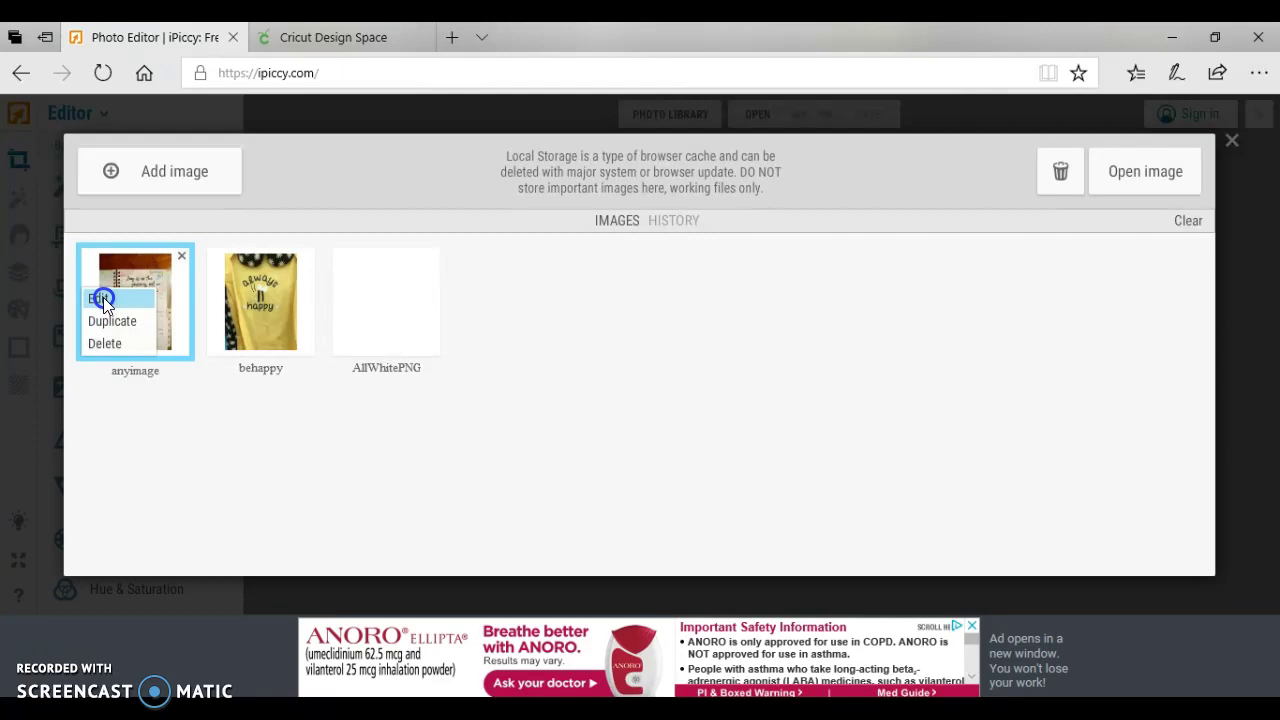
pyautogui.click(103, 297)
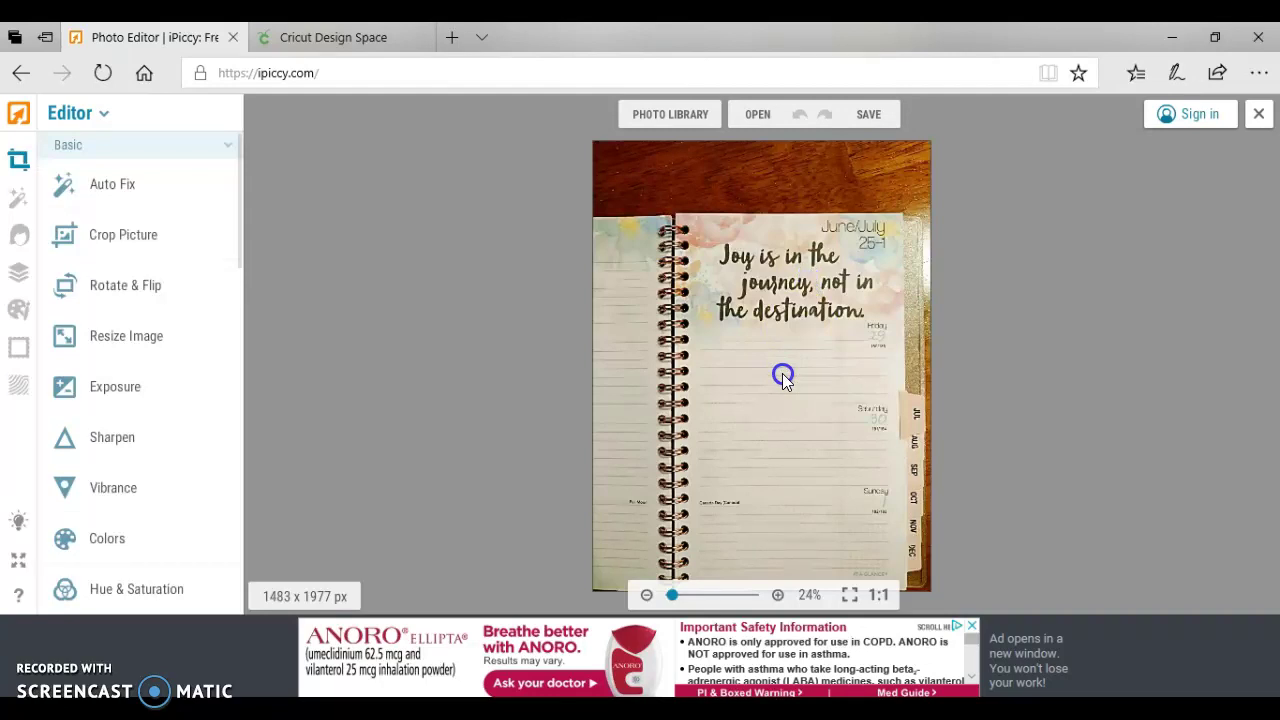
# Crop the planner photo tightly around the quote to 795 x 400 px
pyautogui.click(119, 238)
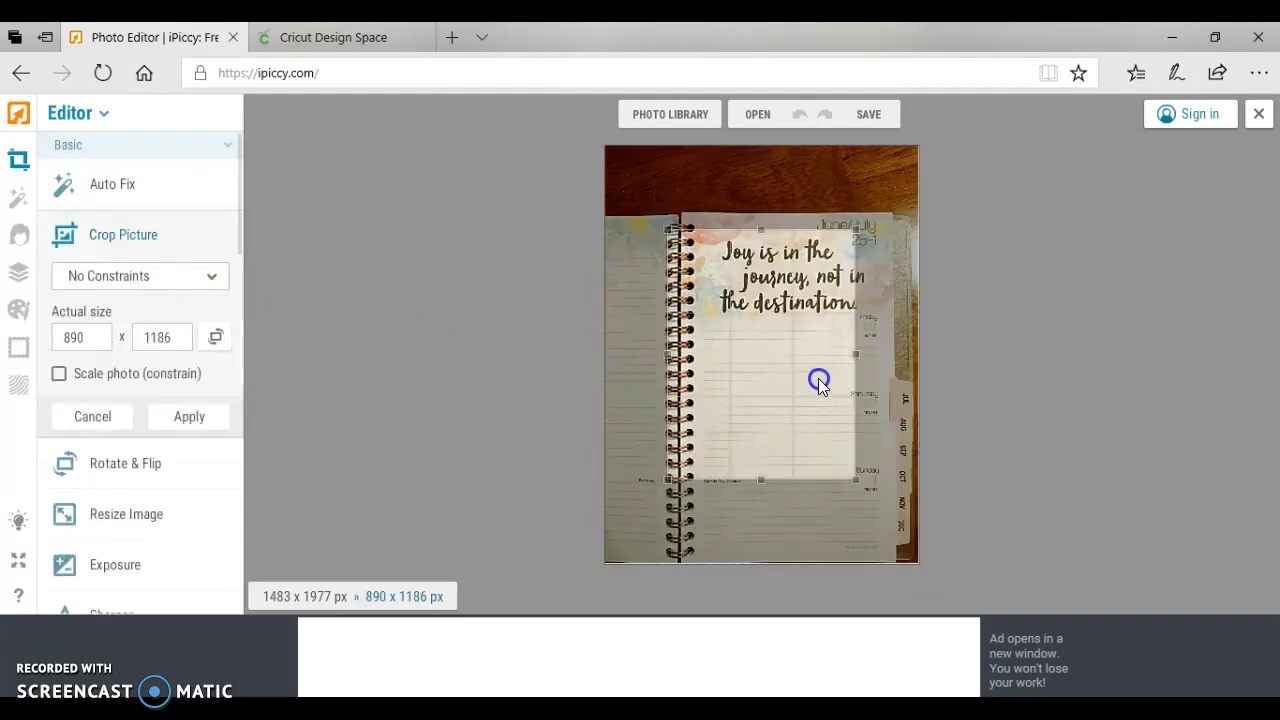
pyautogui.moveTo(803, 375); pyautogui.dragTo(823, 374)
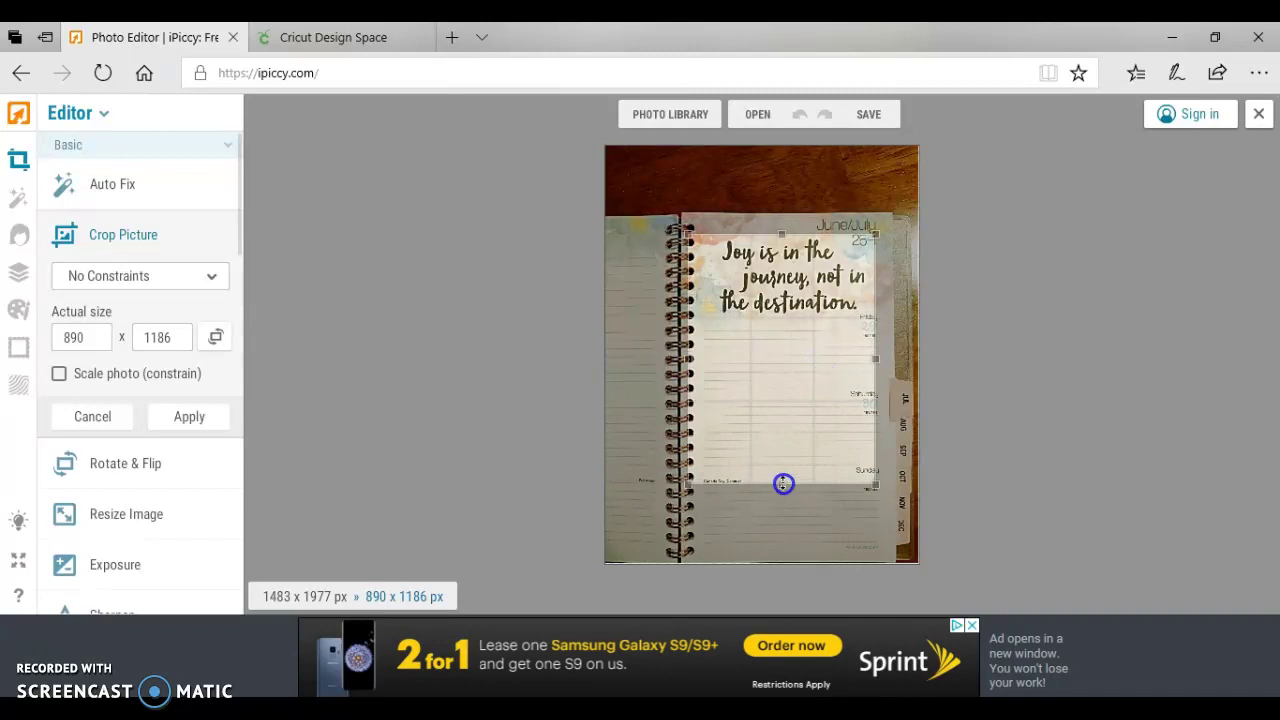
pyautogui.moveTo(780, 483); pyautogui.dragTo(778, 325)
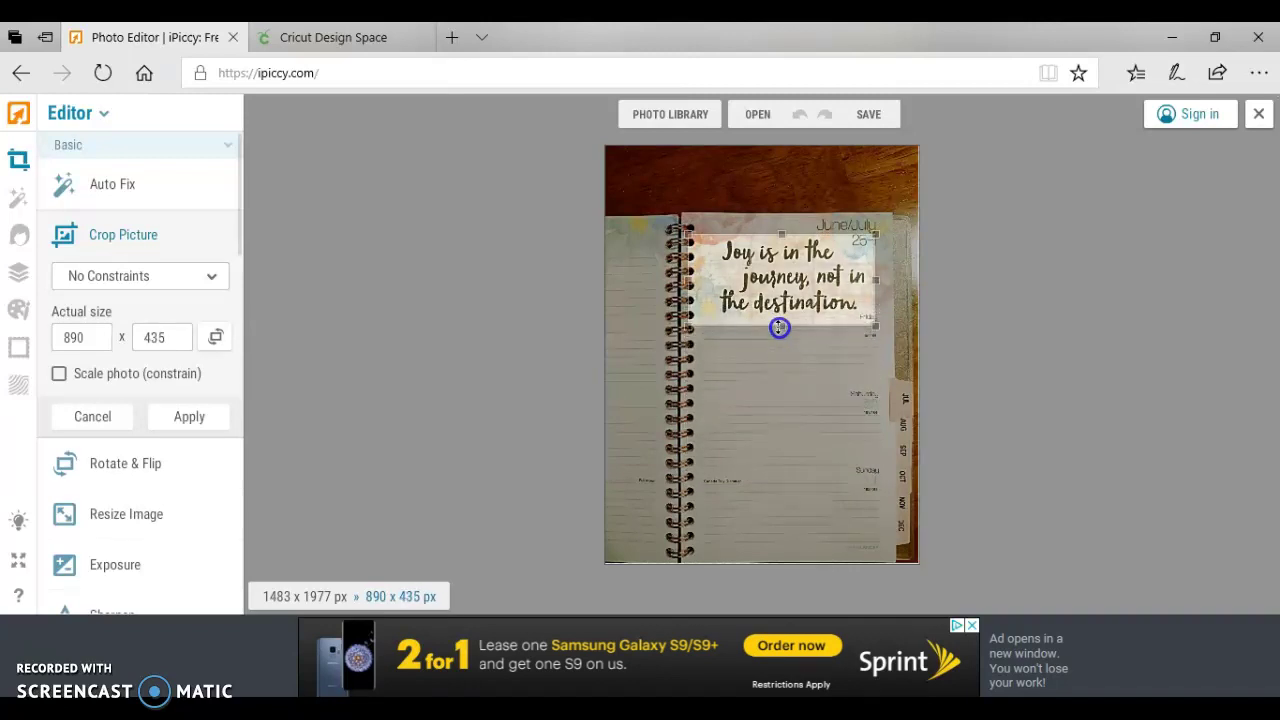
pyautogui.moveTo(688, 280); pyautogui.dragTo(709, 281)
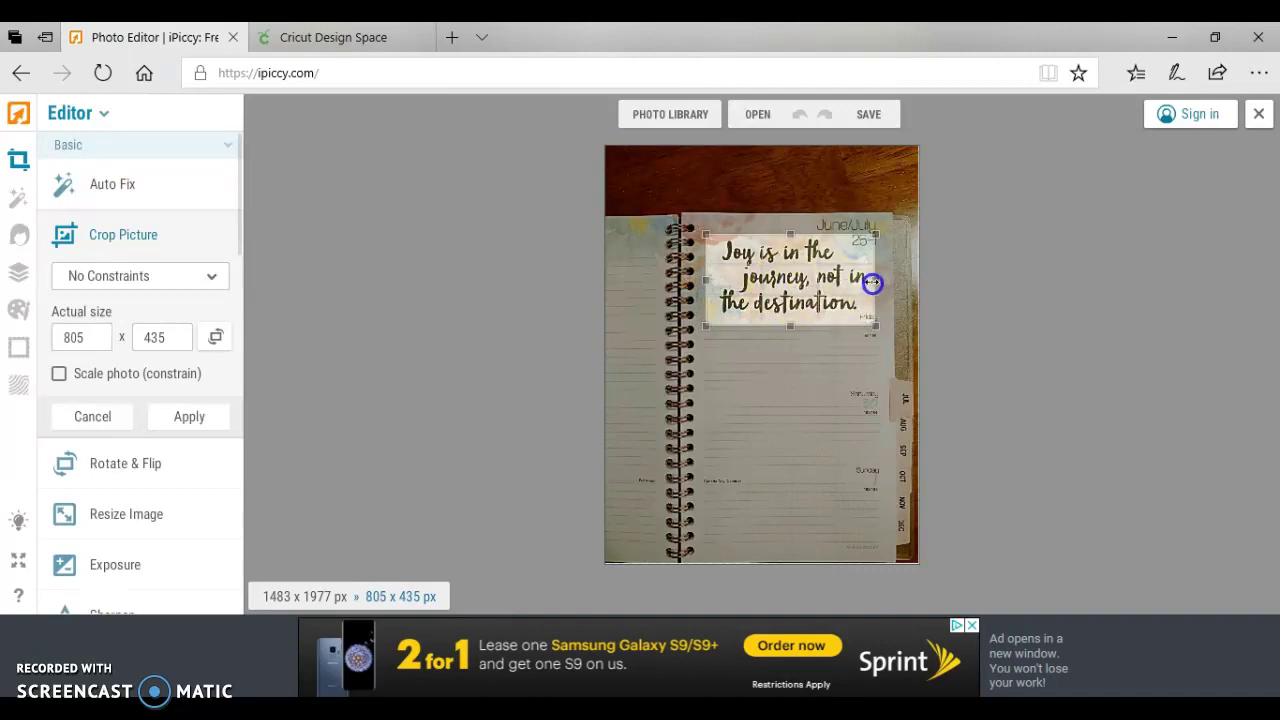
pyautogui.moveTo(877, 280); pyautogui.dragTo(874, 281)
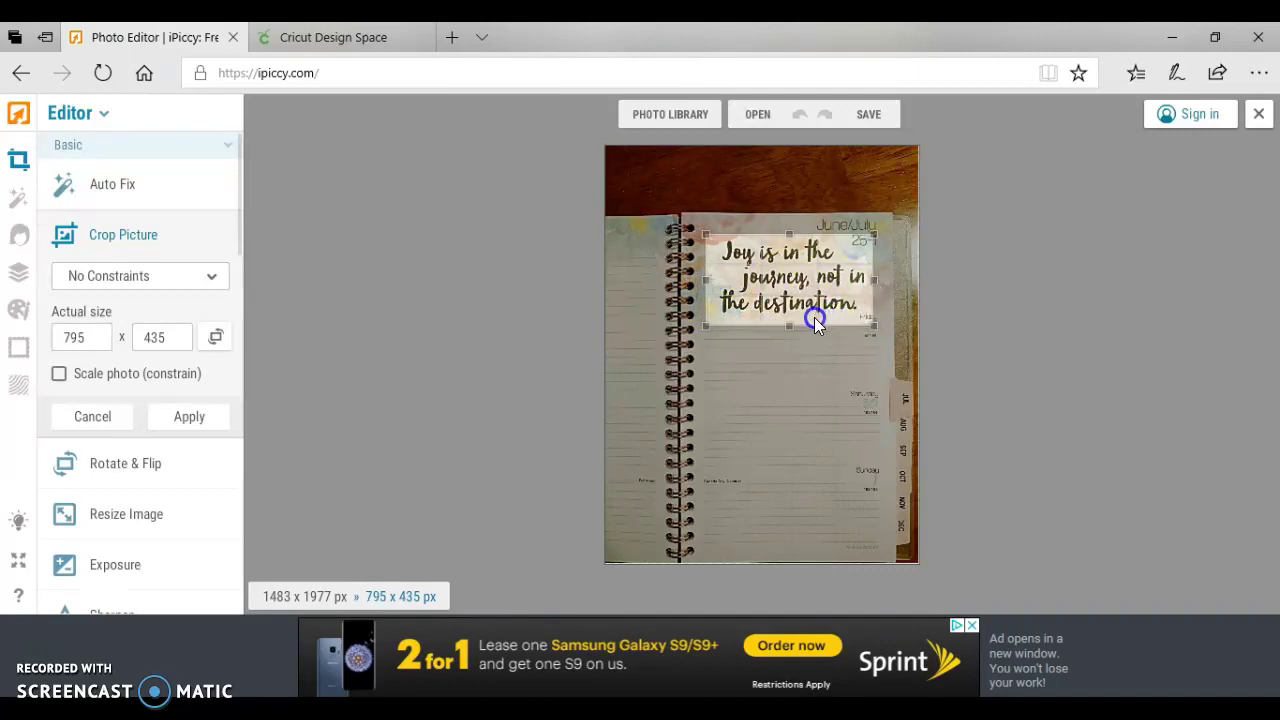
pyautogui.moveTo(790, 324); pyautogui.dragTo(790, 319)
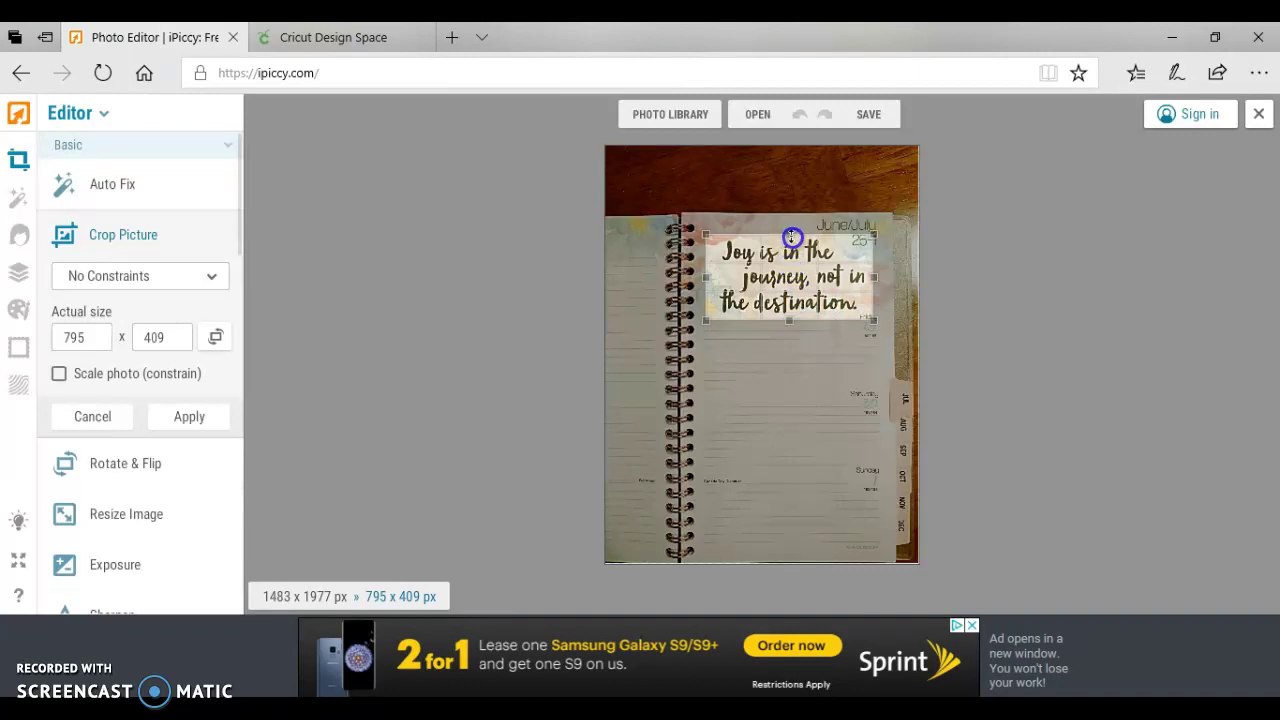
pyautogui.moveTo(790, 236); pyautogui.dragTo(792, 238)
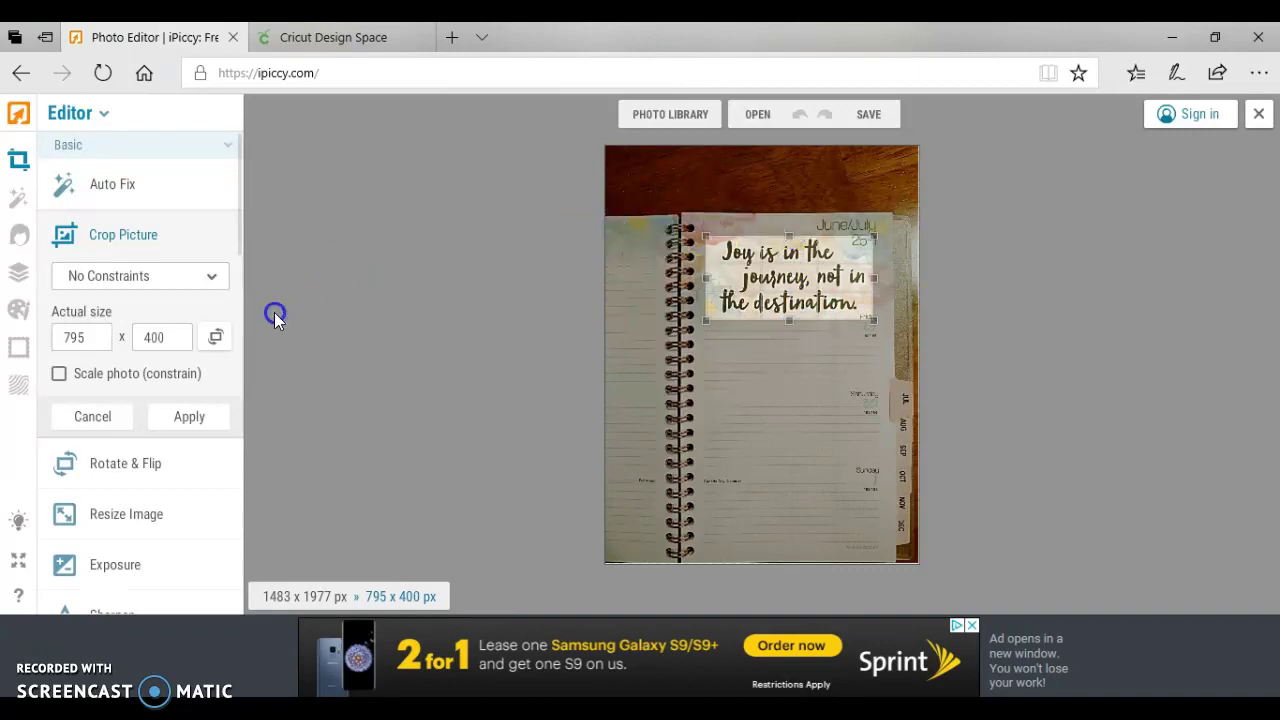
pyautogui.click(177, 418)
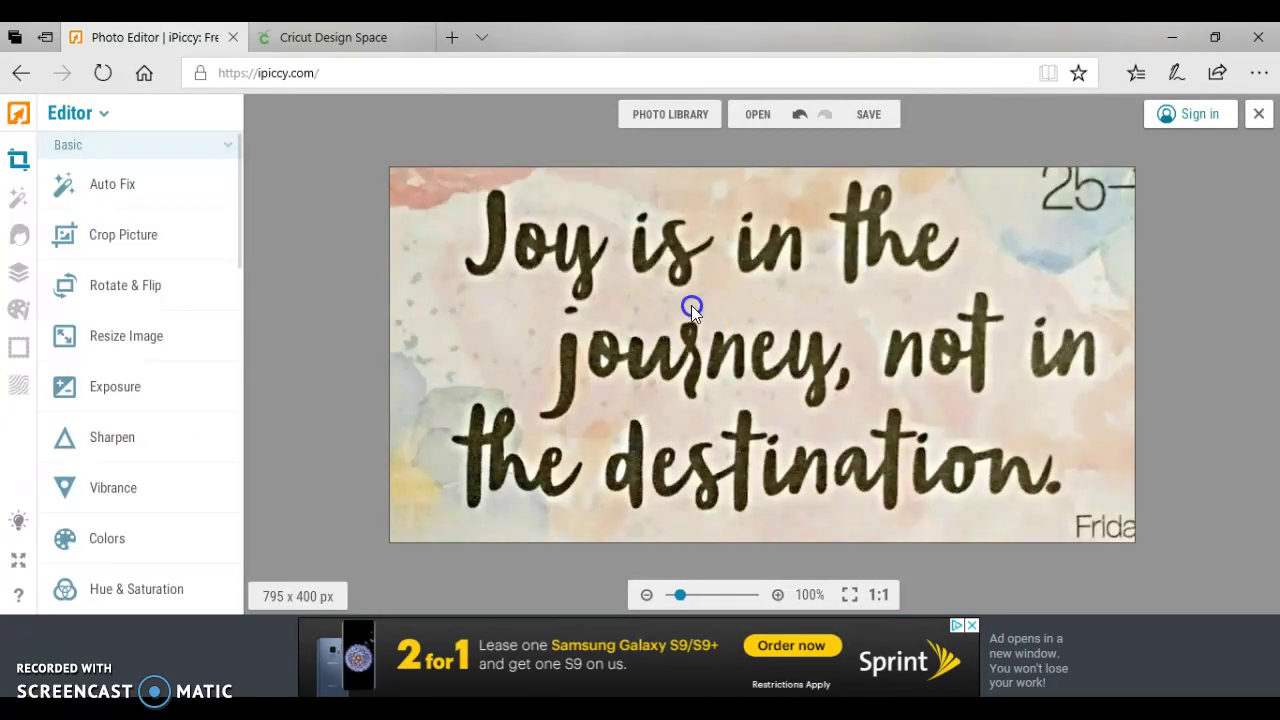
# Save the cropped quote to the Desktop as anyimage.jpg at Highest quality, replacing the old file
pyautogui.click(869, 115)
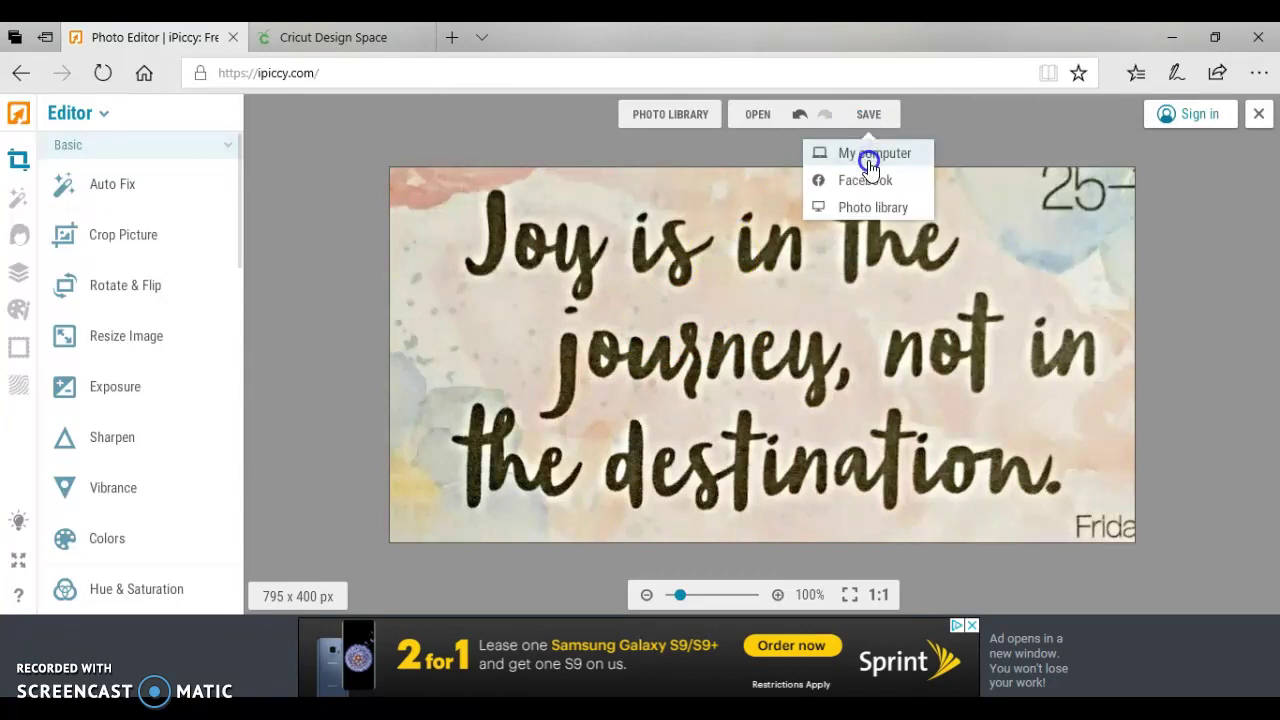
pyautogui.click(866, 156)
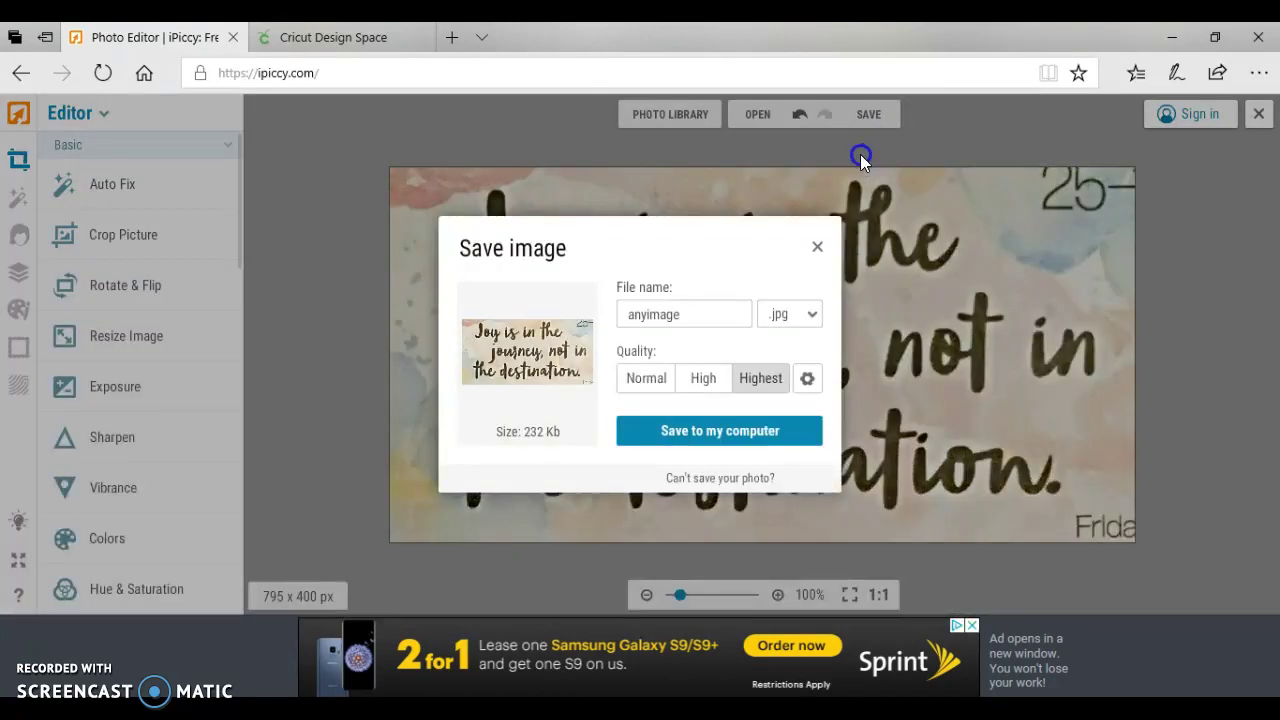
pyautogui.click(735, 431)
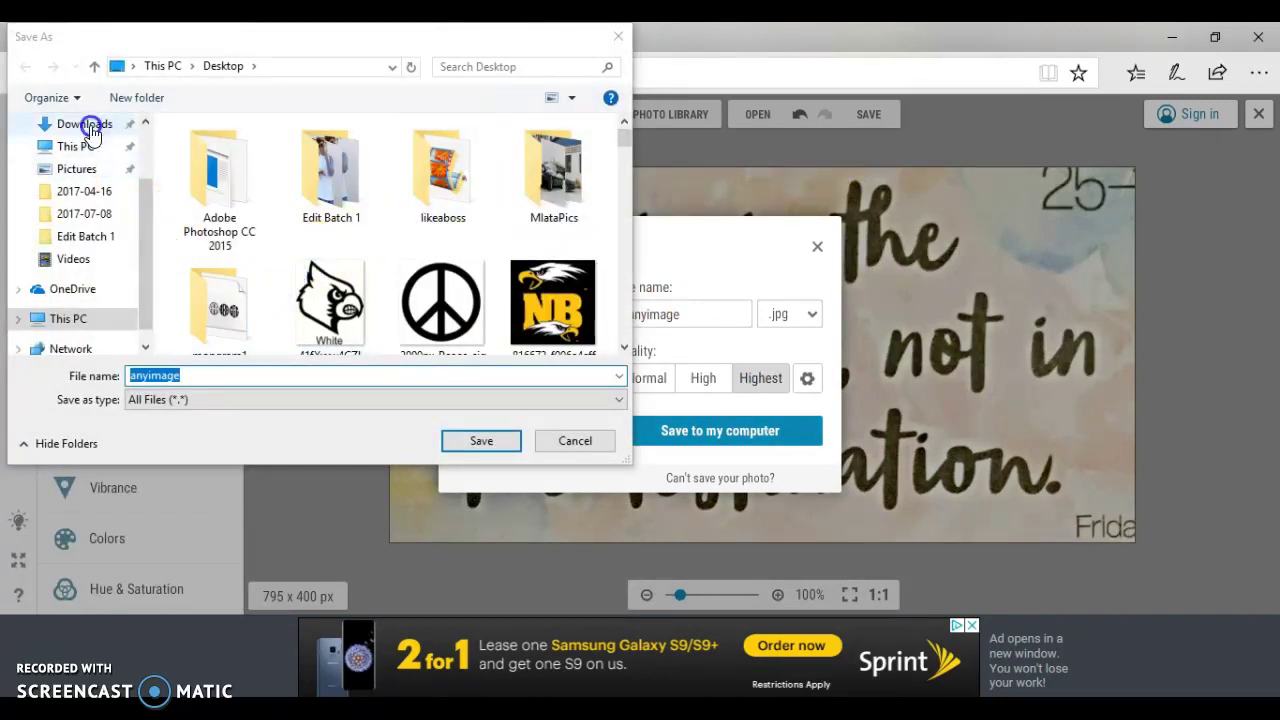
pyautogui.moveTo(144, 197); pyautogui.dragTo(147, 112)
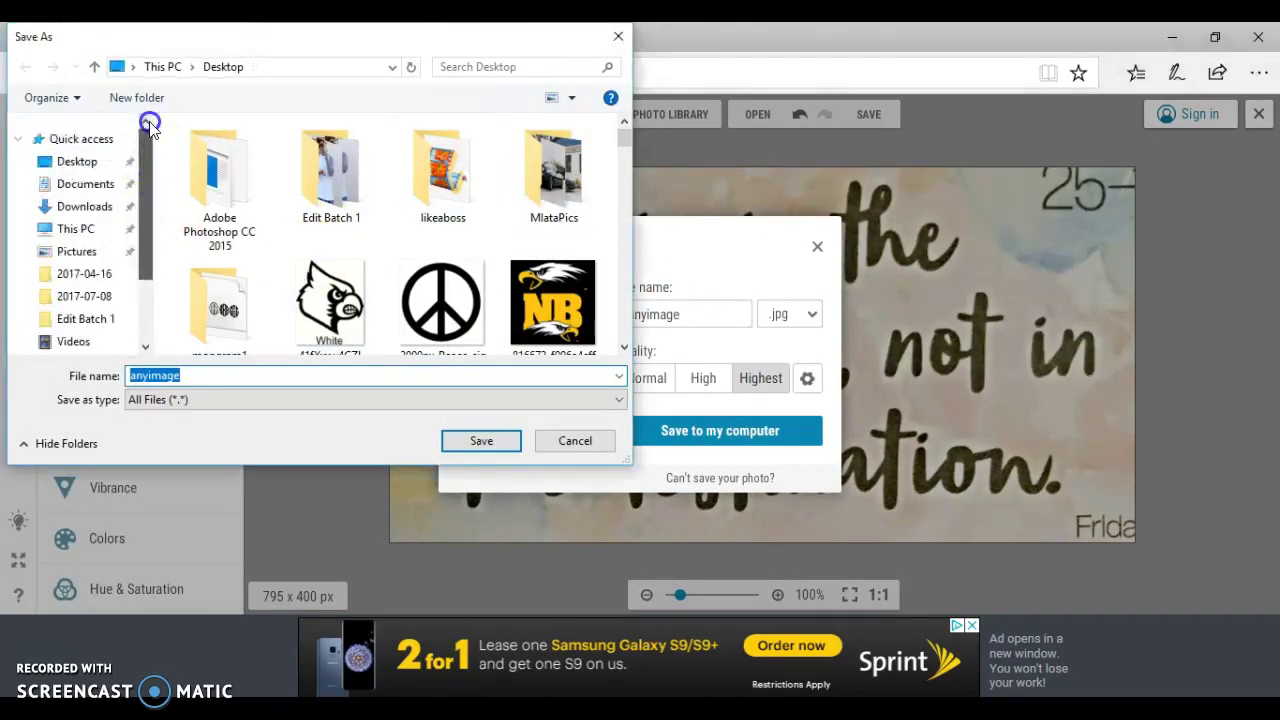
pyautogui.click(84, 162)
pyautogui.click(470, 443)
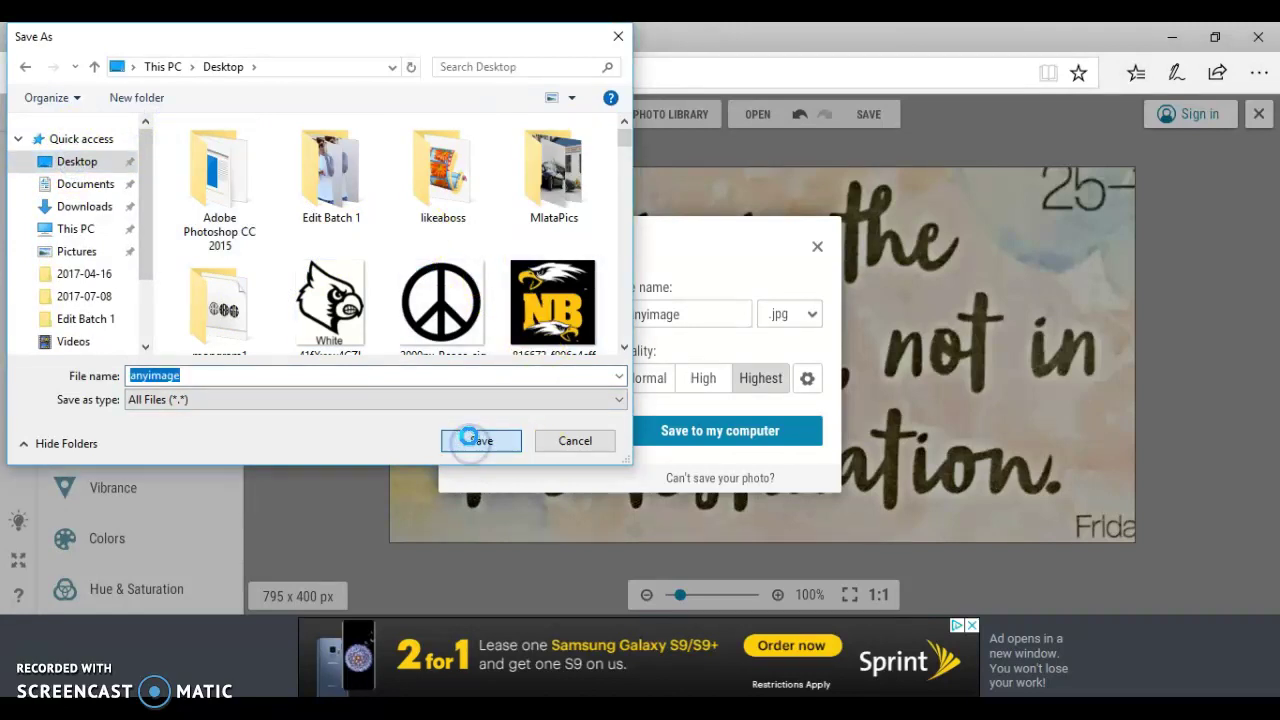
pyautogui.click(685, 373)
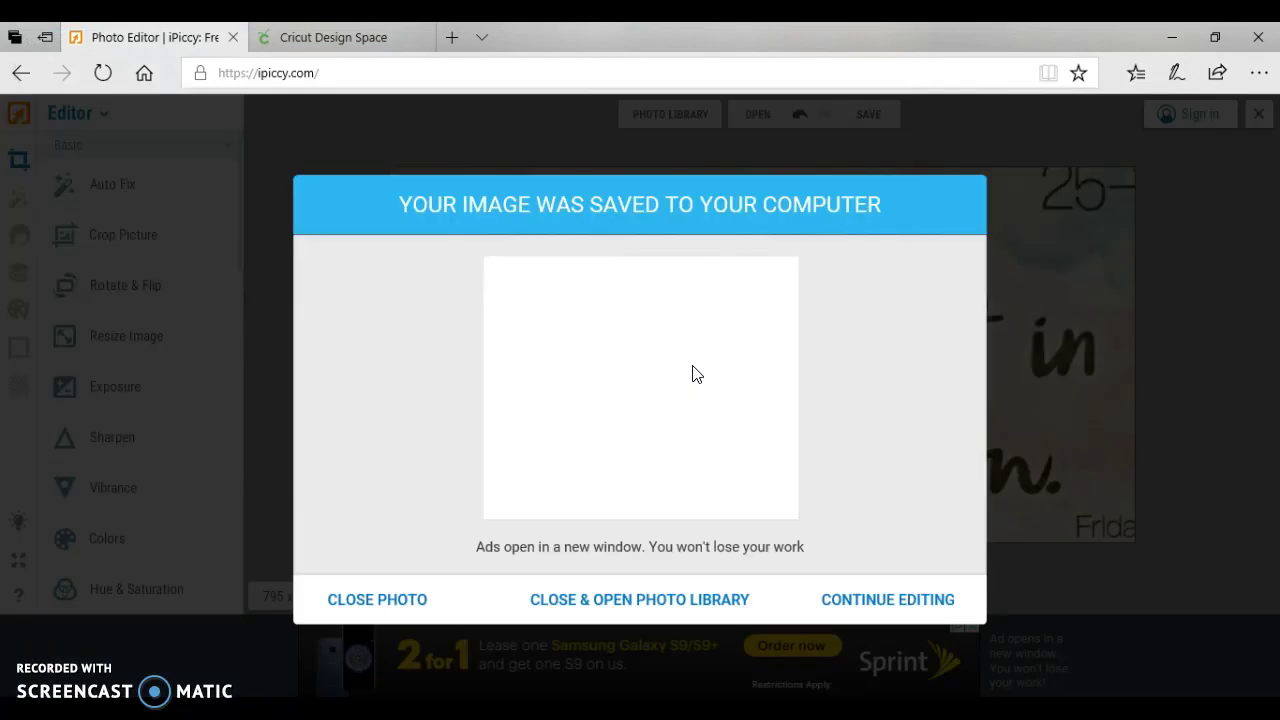
# Close the photo in iPiccy and bring up Cricut Design Space's Upload Image page
pyautogui.click(380, 603)
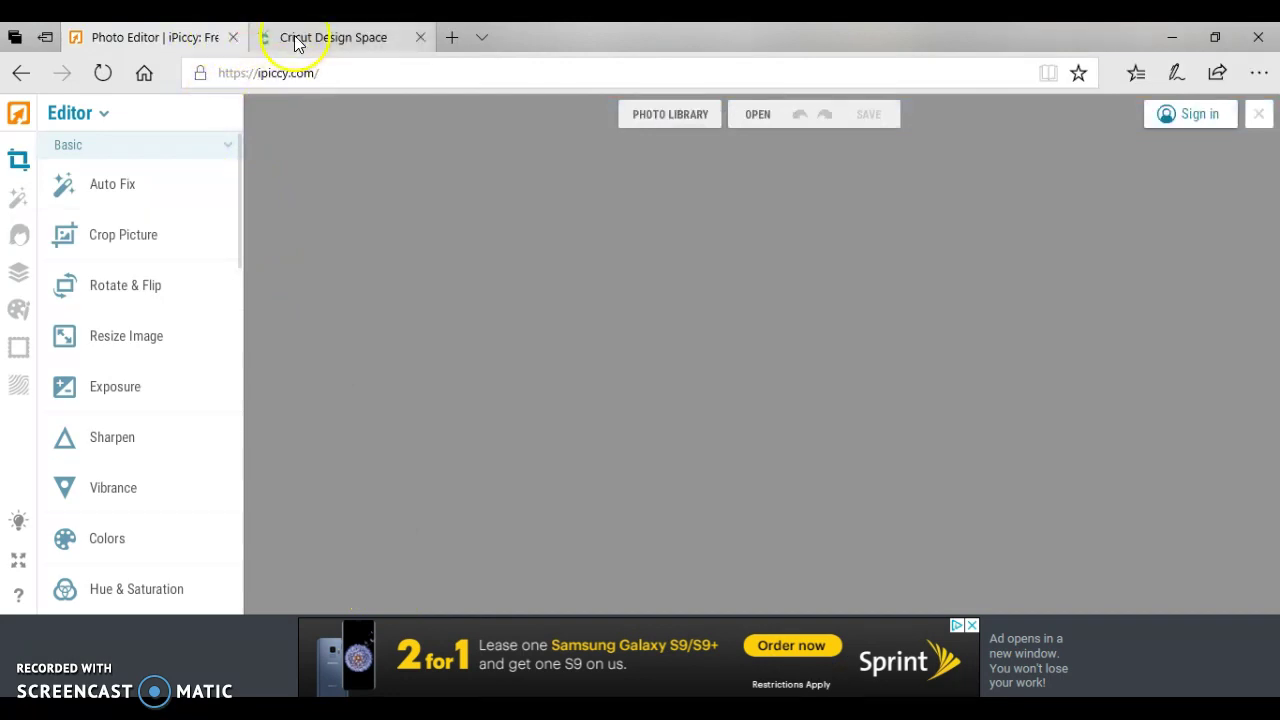
pyautogui.click(295, 40)
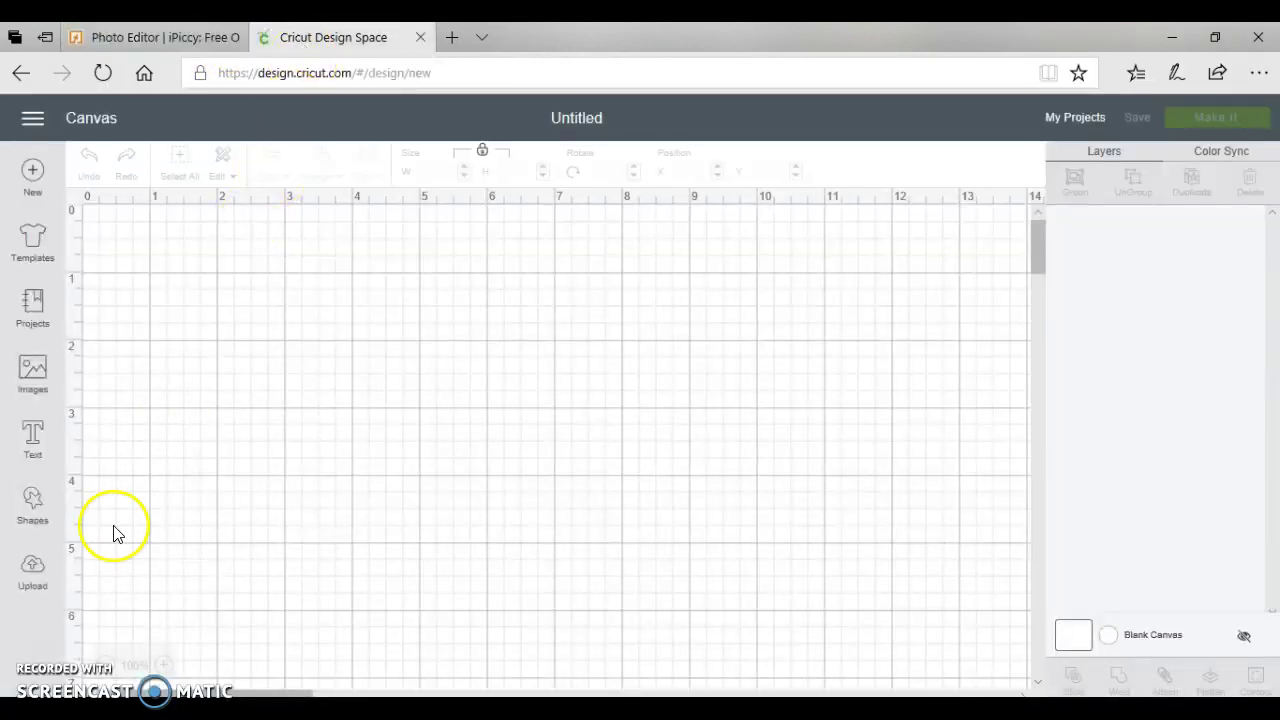
pyautogui.click(33, 570)
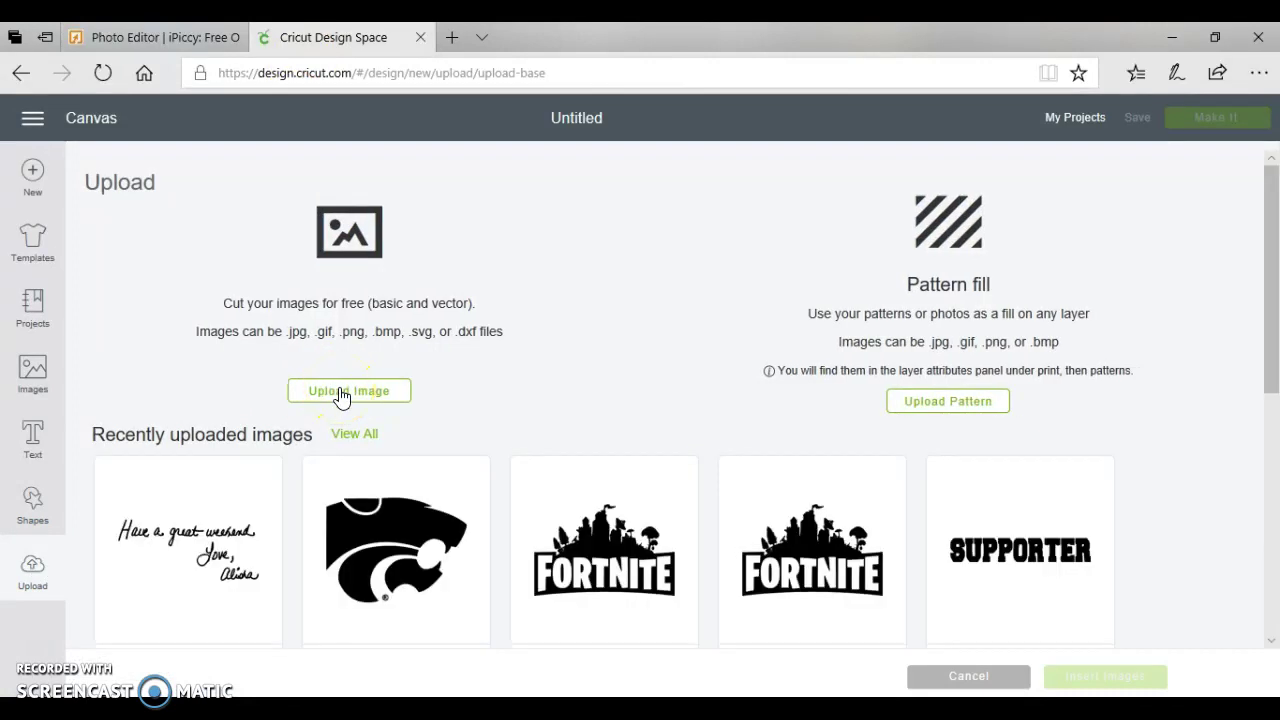
pyautogui.click(341, 396)
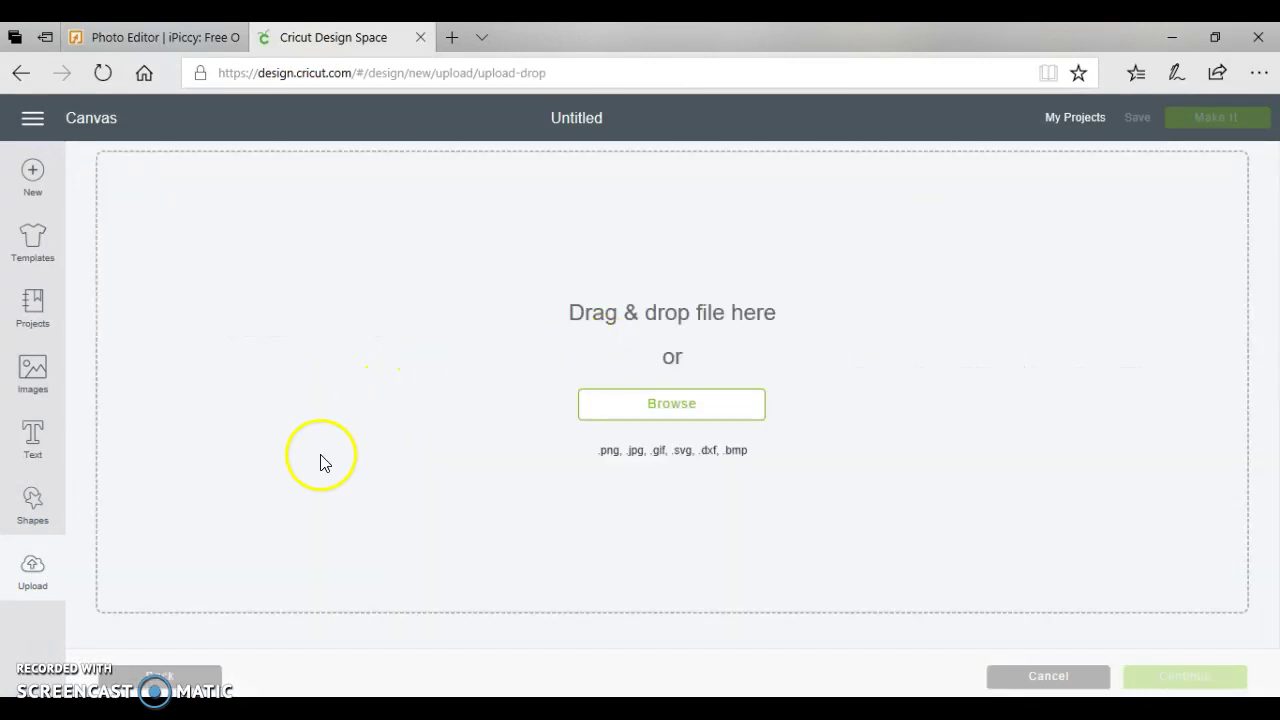
# Upload anyimage from the Desktop into Cricut Design Space as a Simple image type
pyautogui.click(671, 406)
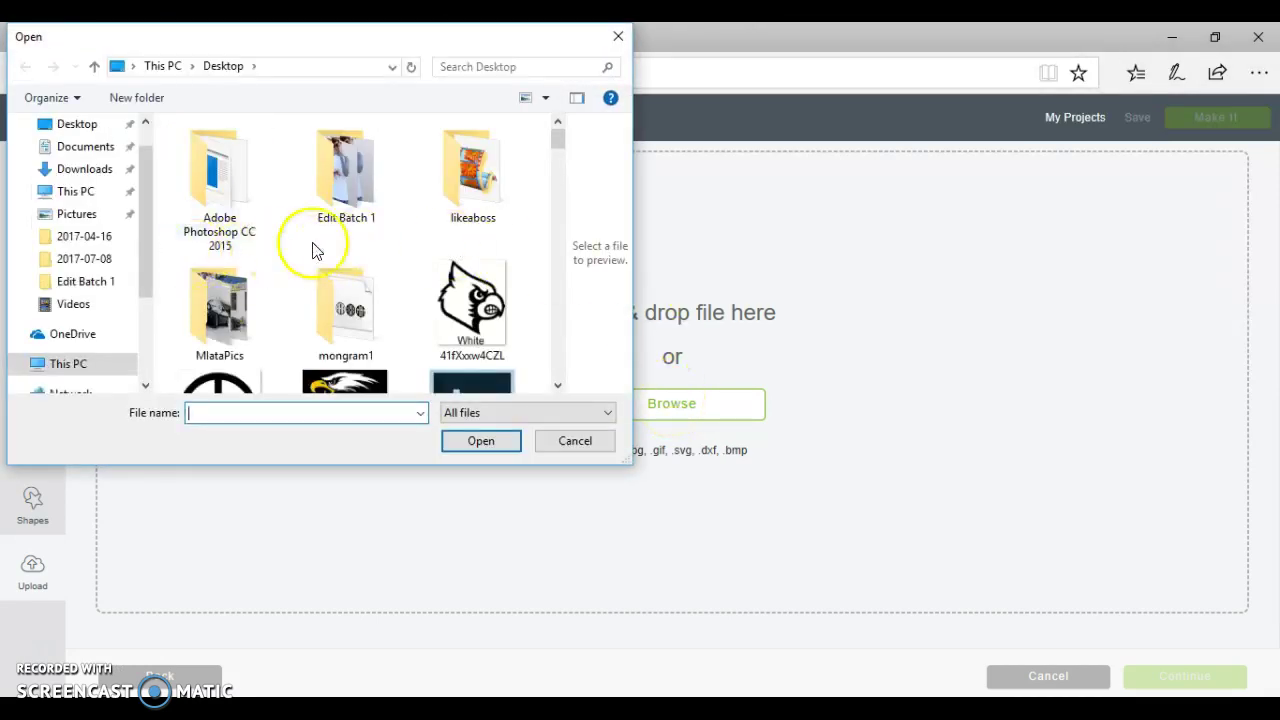
pyautogui.click(556, 145)
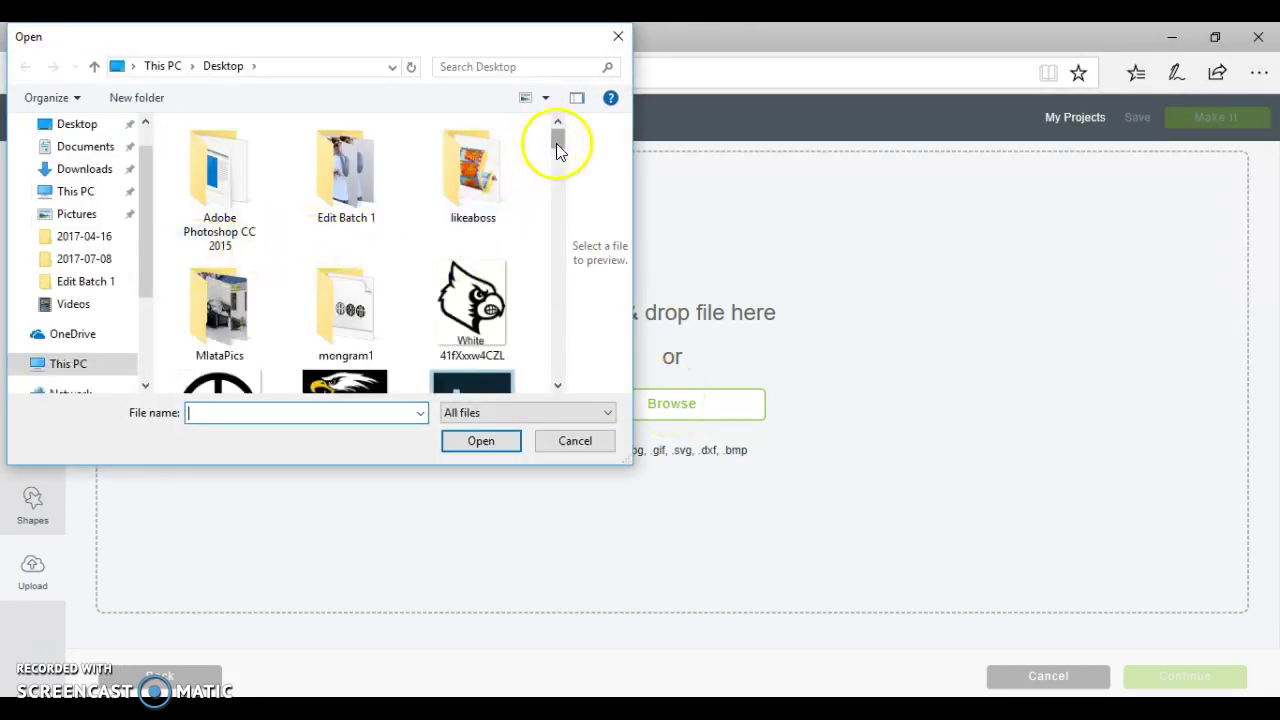
pyautogui.click(68, 123)
pyautogui.moveTo(557, 130); pyautogui.dragTo(560, 170)
pyautogui.click(483, 165)
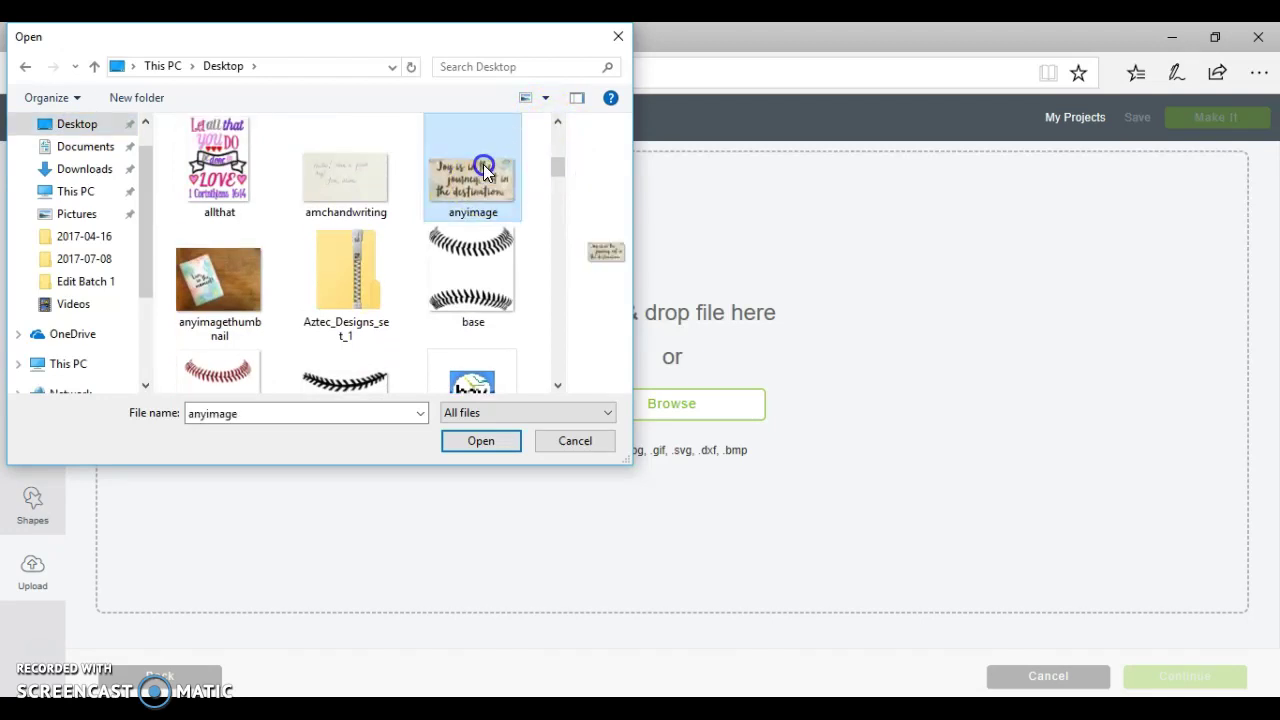
pyautogui.click(481, 441)
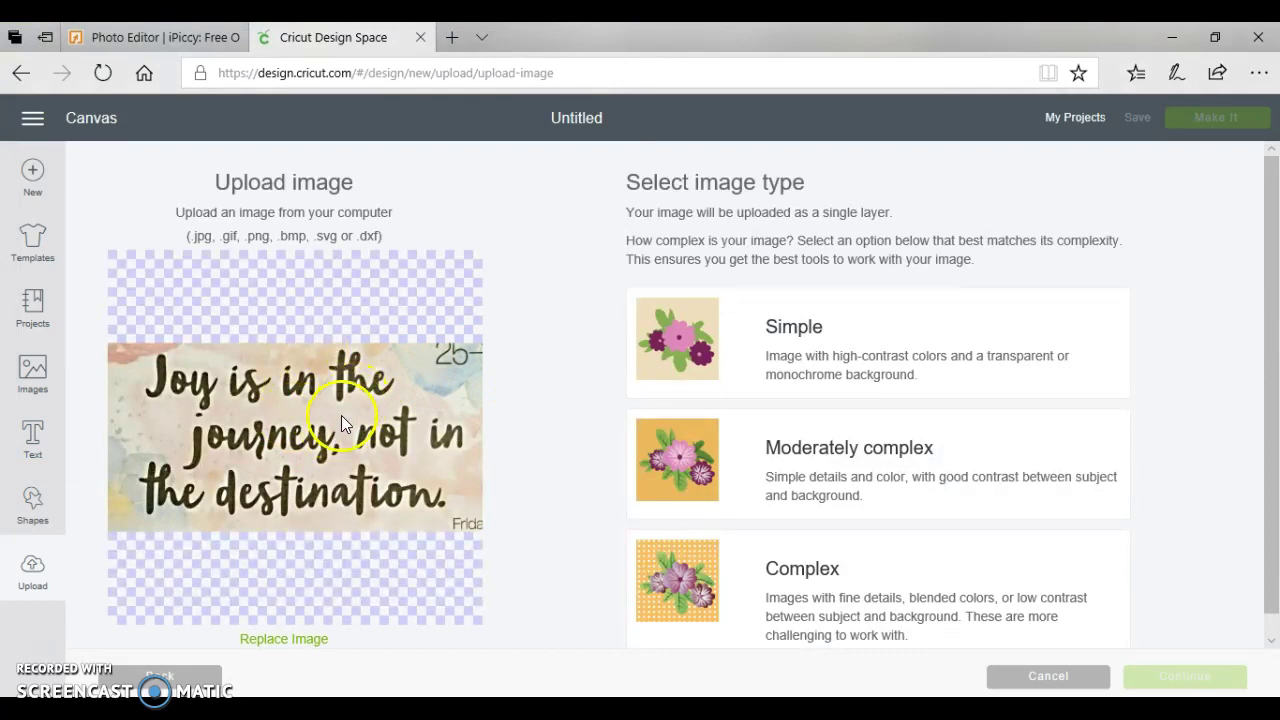
pyautogui.click(857, 337)
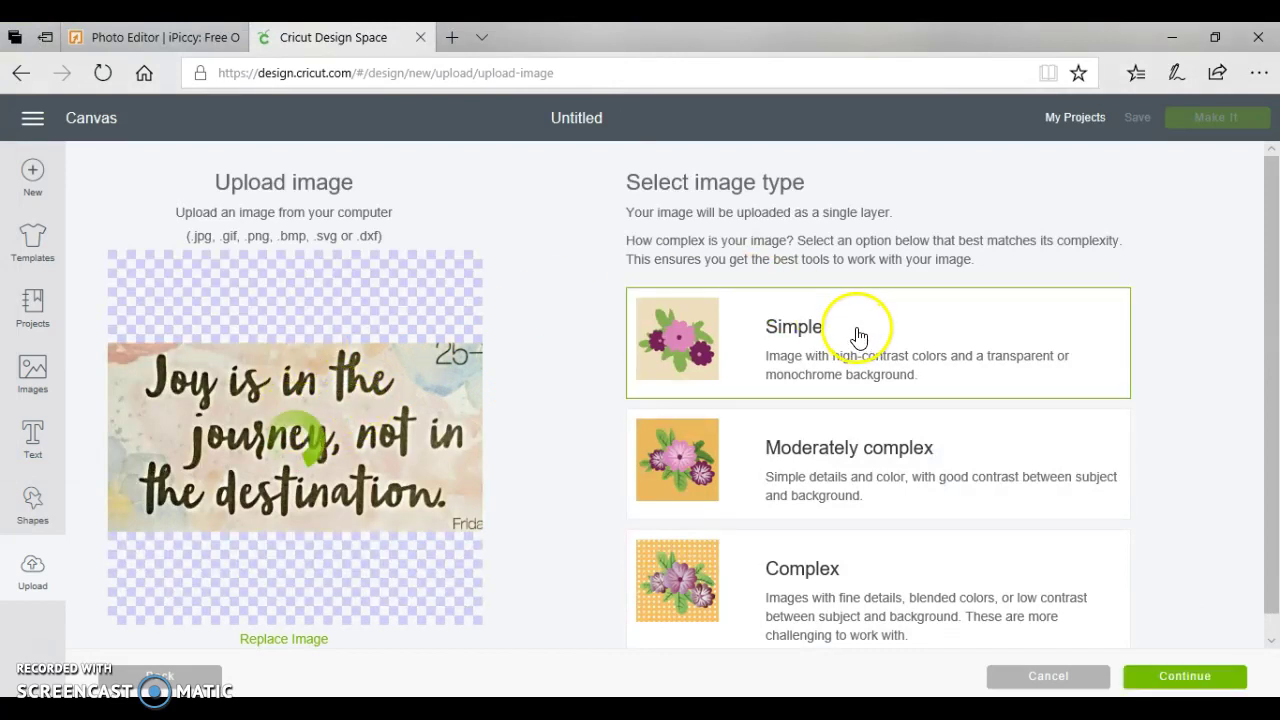
# Erase the quote image's beige background with the Select & Erase wand
pyautogui.click(1172, 679)
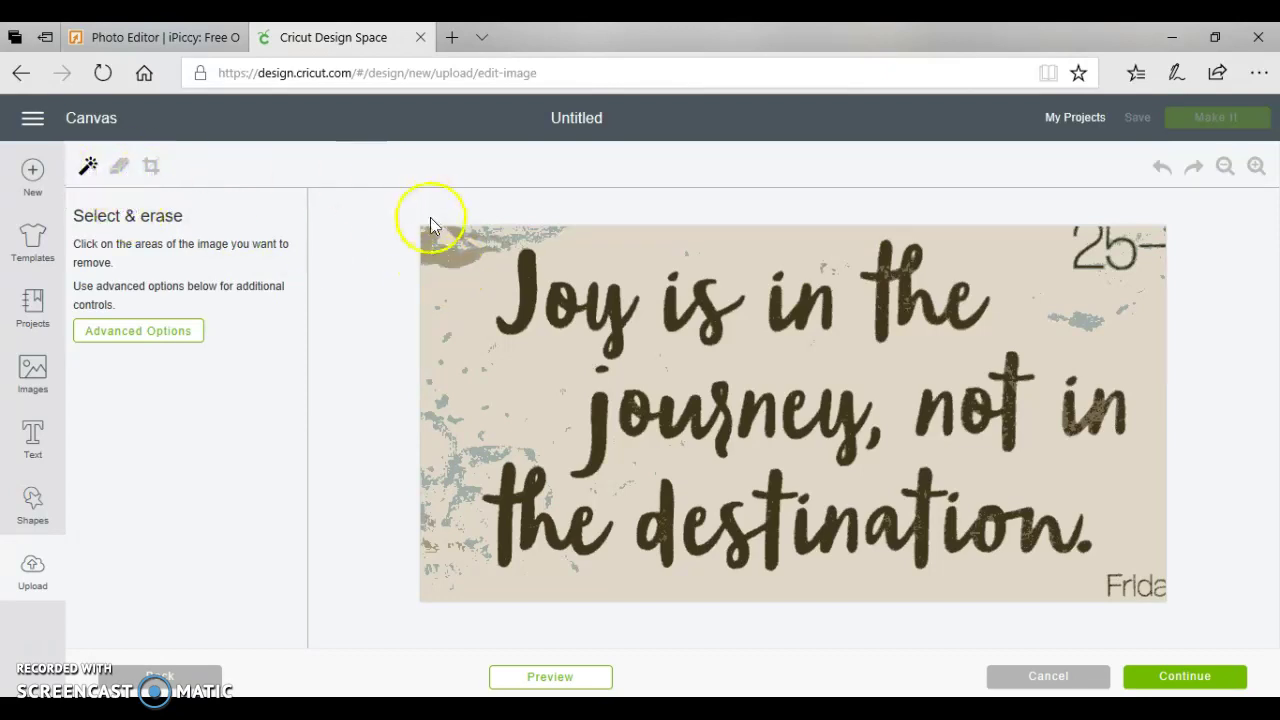
pyautogui.click(461, 268)
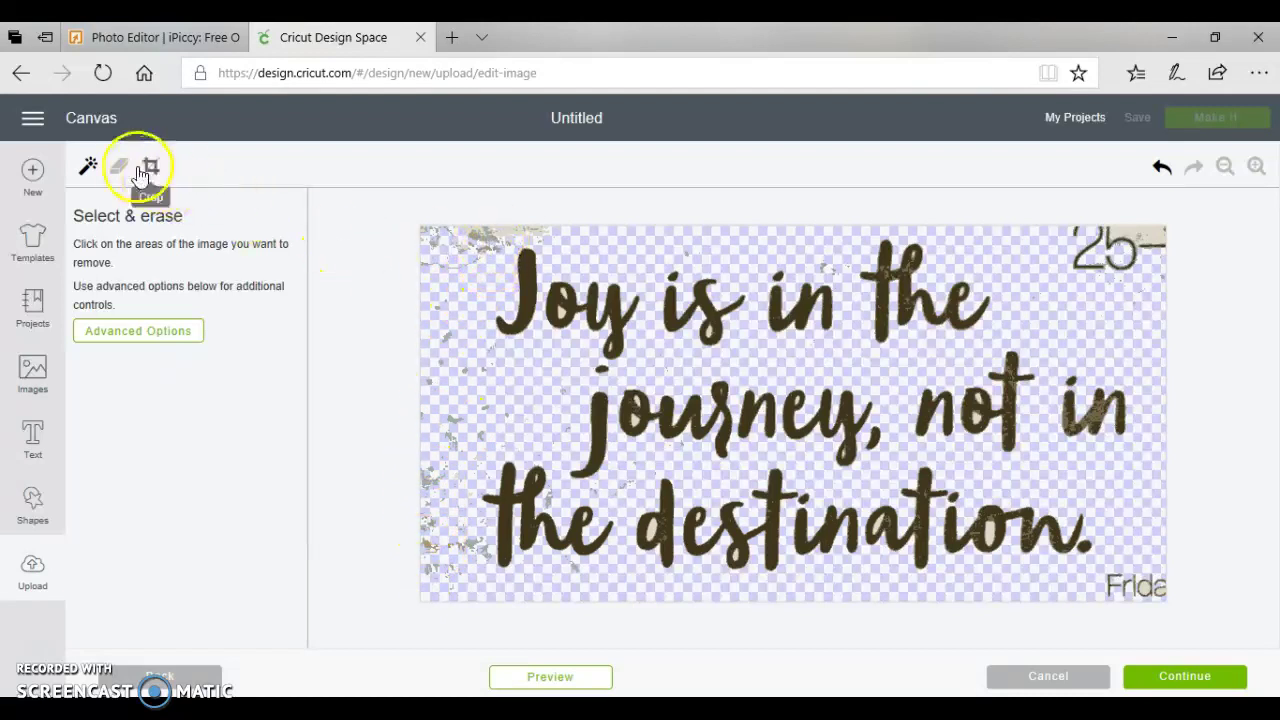
# Use the Eraser to brush away edge speckles, specks near 'journey' and the top-right 25
pyautogui.click(121, 167)
pyautogui.moveTo(548, 229)
pyautogui.mouseDown()
pyautogui.moveTo(423, 237)
pyautogui.moveTo(430, 261)
pyautogui.mouseUp()
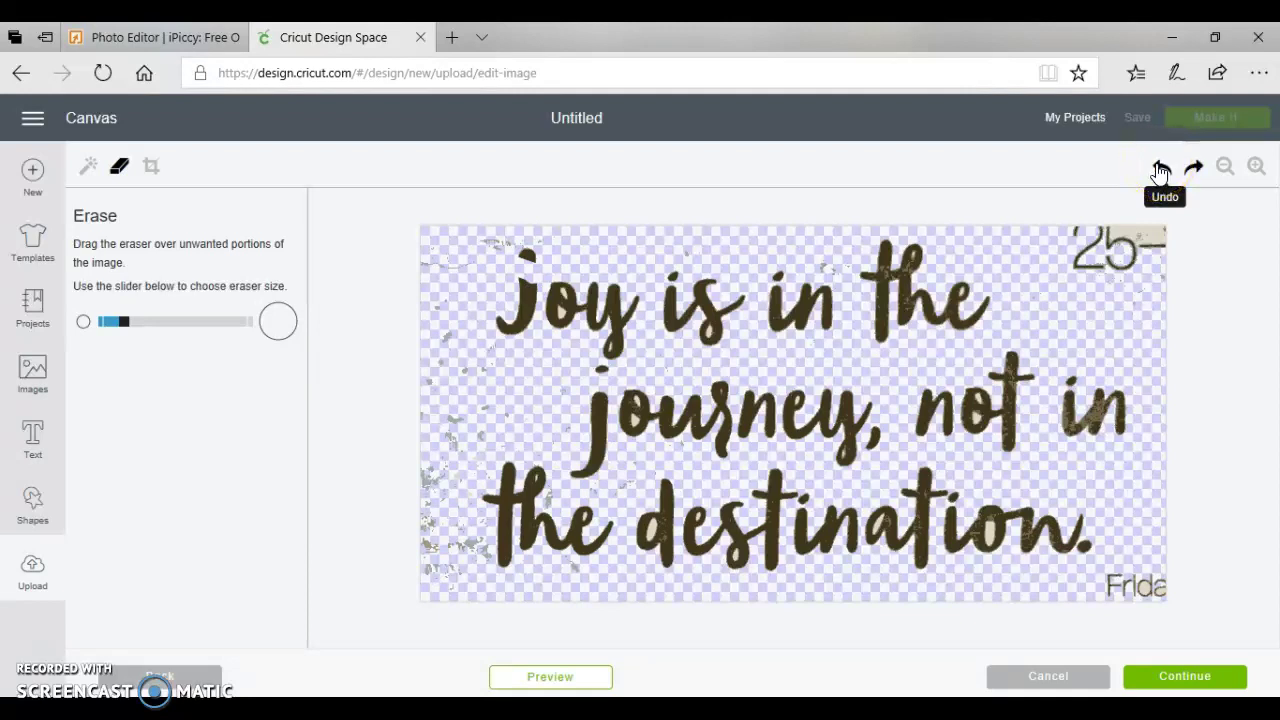
pyautogui.click(1160, 172)
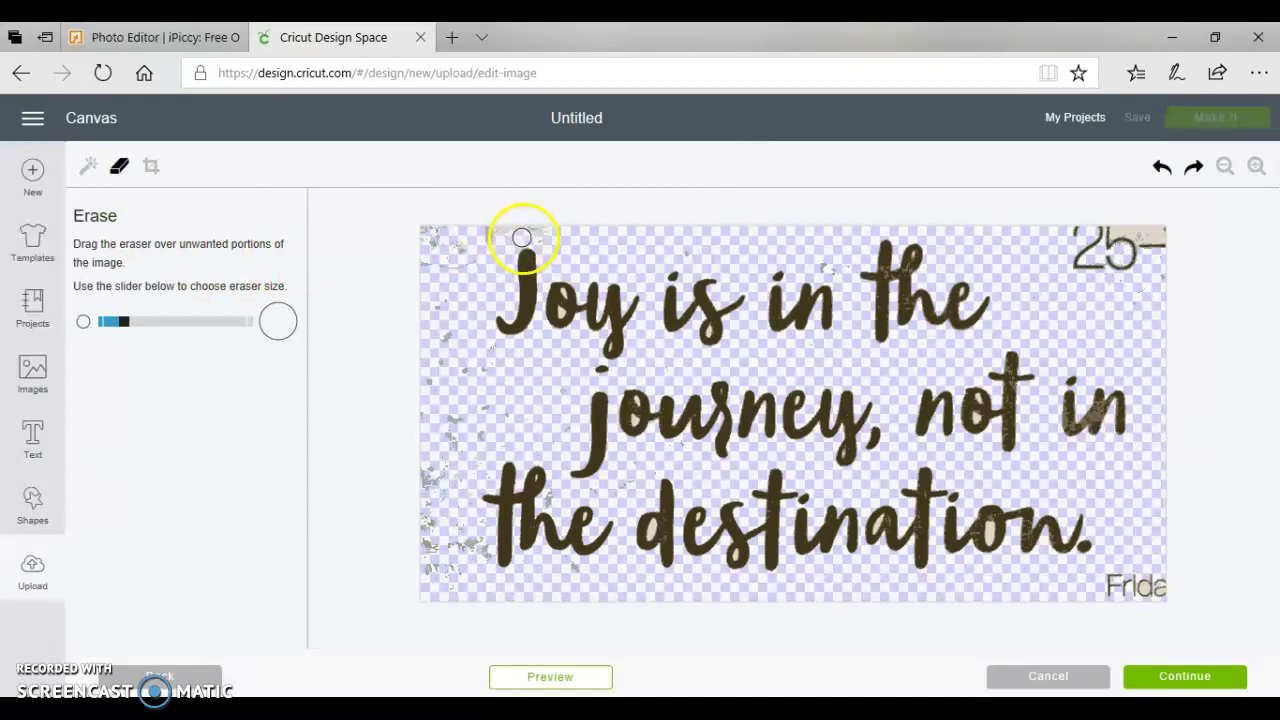
pyautogui.moveTo(540, 233)
pyautogui.mouseDown()
pyautogui.moveTo(429, 232)
pyautogui.moveTo(428, 266)
pyautogui.moveTo(467, 242)
pyautogui.moveTo(466, 266)
pyautogui.moveTo(488, 241)
pyautogui.moveTo(440, 306)
pyautogui.moveTo(454, 333)
pyautogui.mouseUp()
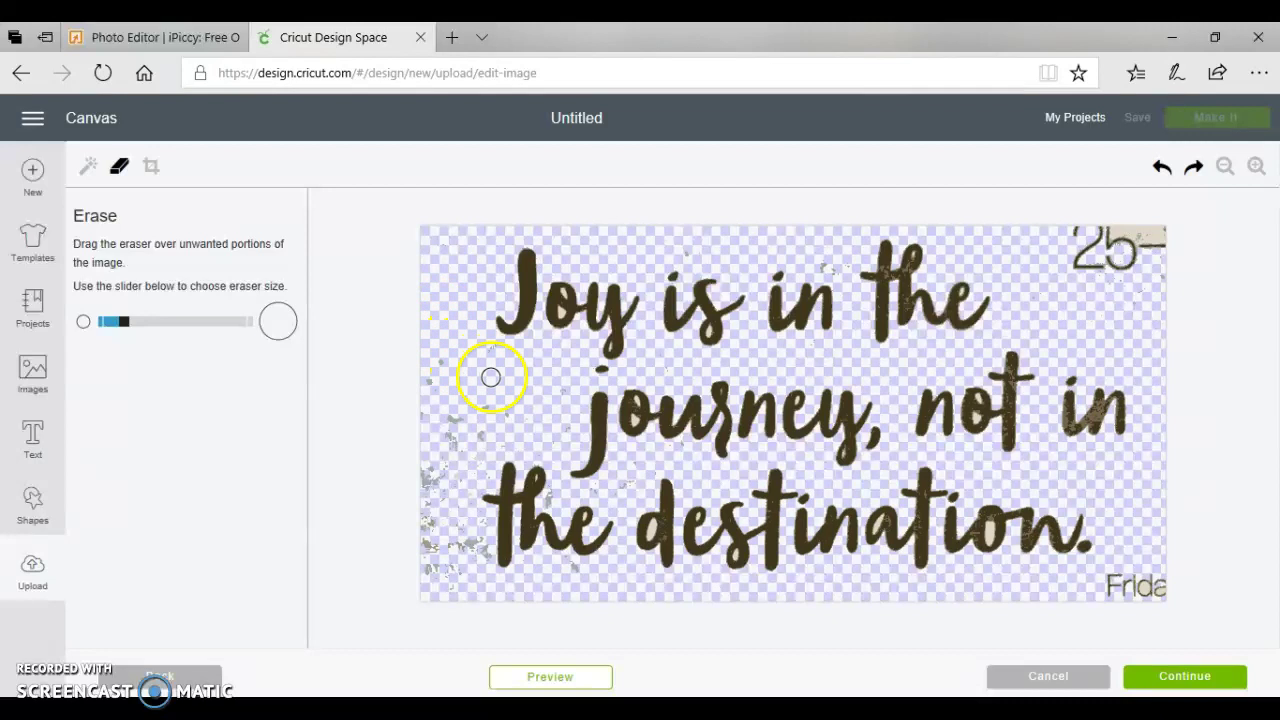
pyautogui.moveTo(490, 377)
pyautogui.mouseDown()
pyautogui.moveTo(489, 418)
pyautogui.moveTo(561, 385)
pyautogui.moveTo(563, 427)
pyautogui.moveTo(493, 423)
pyautogui.moveTo(478, 445)
pyautogui.moveTo(509, 440)
pyautogui.moveTo(466, 432)
pyautogui.moveTo(434, 344)
pyautogui.moveTo(430, 578)
pyautogui.moveTo(447, 570)
pyautogui.moveTo(452, 432)
pyautogui.moveTo(470, 560)
pyautogui.moveTo(484, 527)
pyautogui.moveTo(482, 558)
pyautogui.moveTo(443, 592)
pyautogui.moveTo(575, 573)
pyautogui.moveTo(760, 591)
pyautogui.moveTo(1071, 594)
pyautogui.moveTo(1154, 586)
pyautogui.mouseUp()
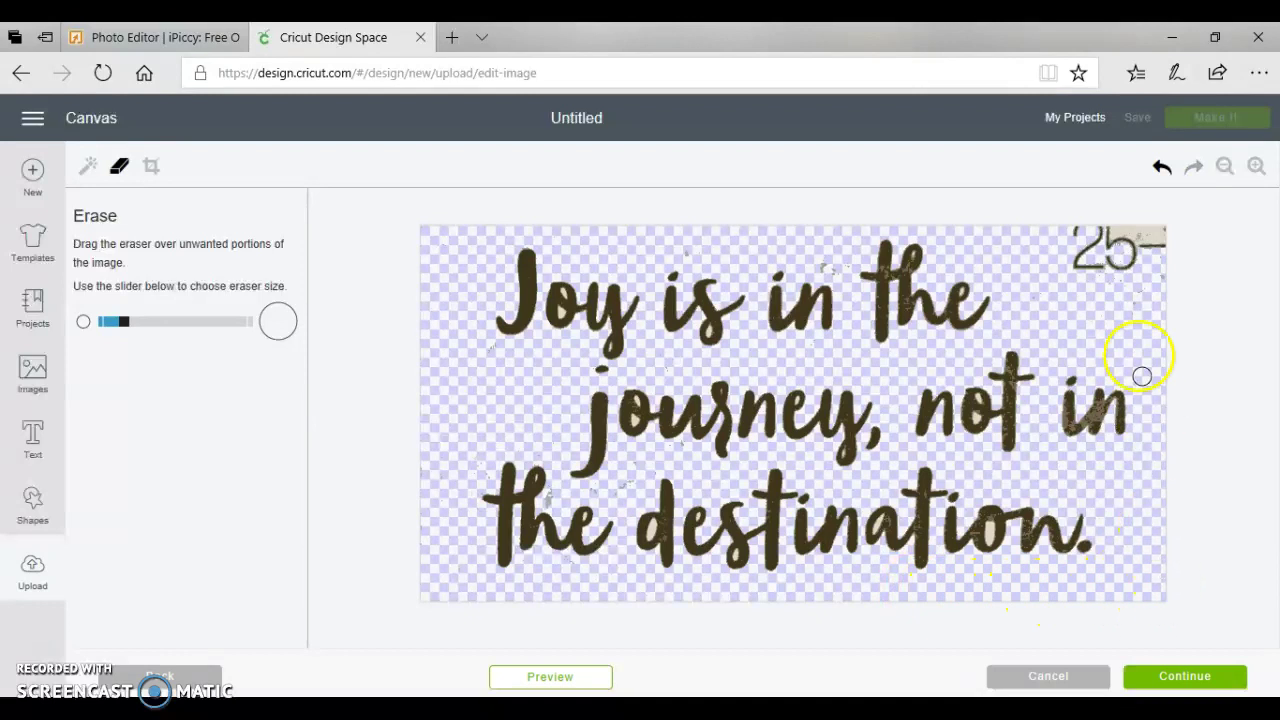
pyautogui.moveTo(1138, 231)
pyautogui.mouseDown()
pyautogui.moveTo(1075, 232)
pyautogui.moveTo(1080, 275)
pyautogui.moveTo(1113, 244)
pyautogui.moveTo(1109, 256)
pyautogui.moveTo(1073, 246)
pyautogui.moveTo(1150, 232)
pyautogui.moveTo(1172, 234)
pyautogui.moveTo(1169, 271)
pyautogui.moveTo(1138, 248)
pyautogui.moveTo(1115, 267)
pyautogui.moveTo(1157, 237)
pyautogui.moveTo(1160, 280)
pyautogui.mouseUp()
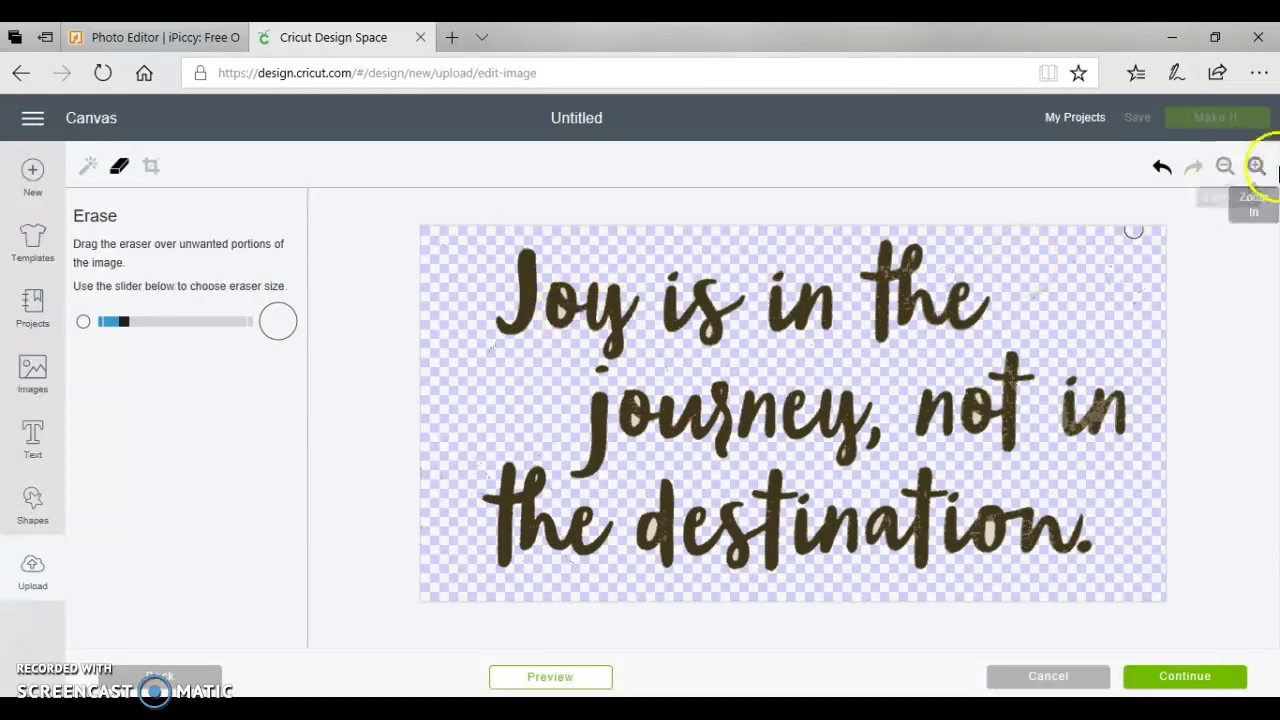
# Zoom in and wand-erase specks near 'Joy' and 'the', restoring the y's descender
pyautogui.click(1256, 166)
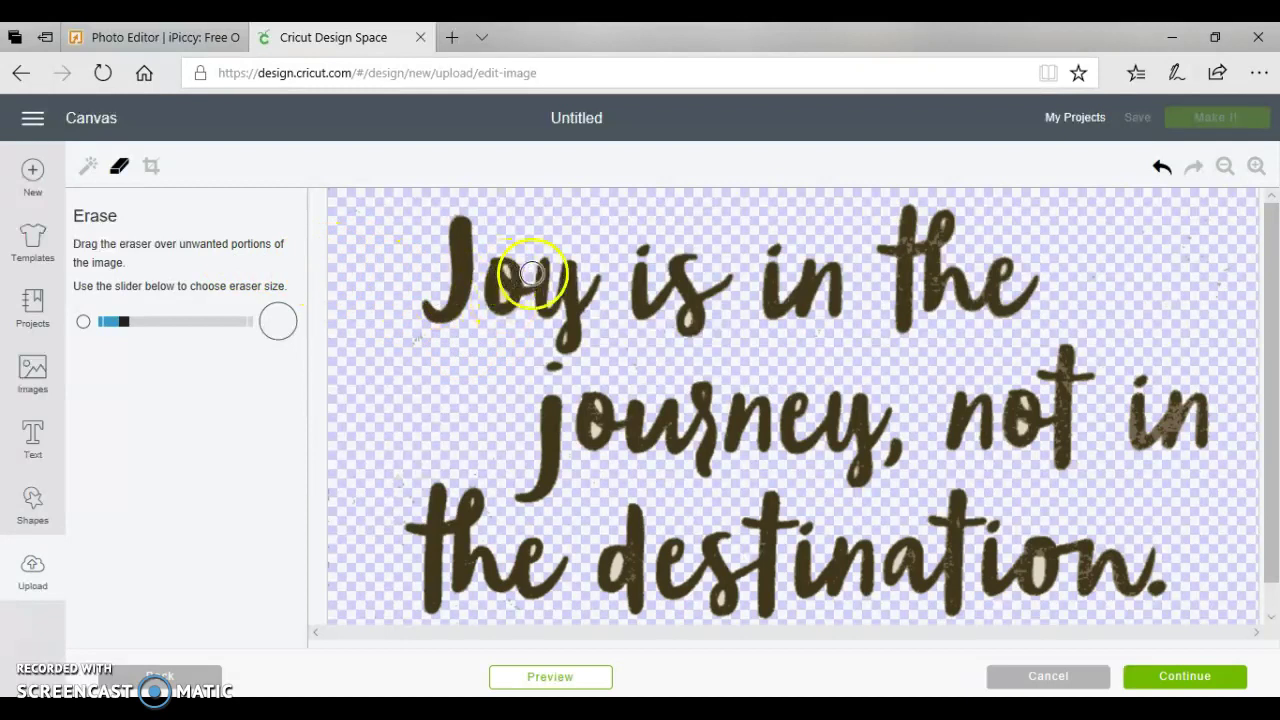
pyautogui.click(88, 165)
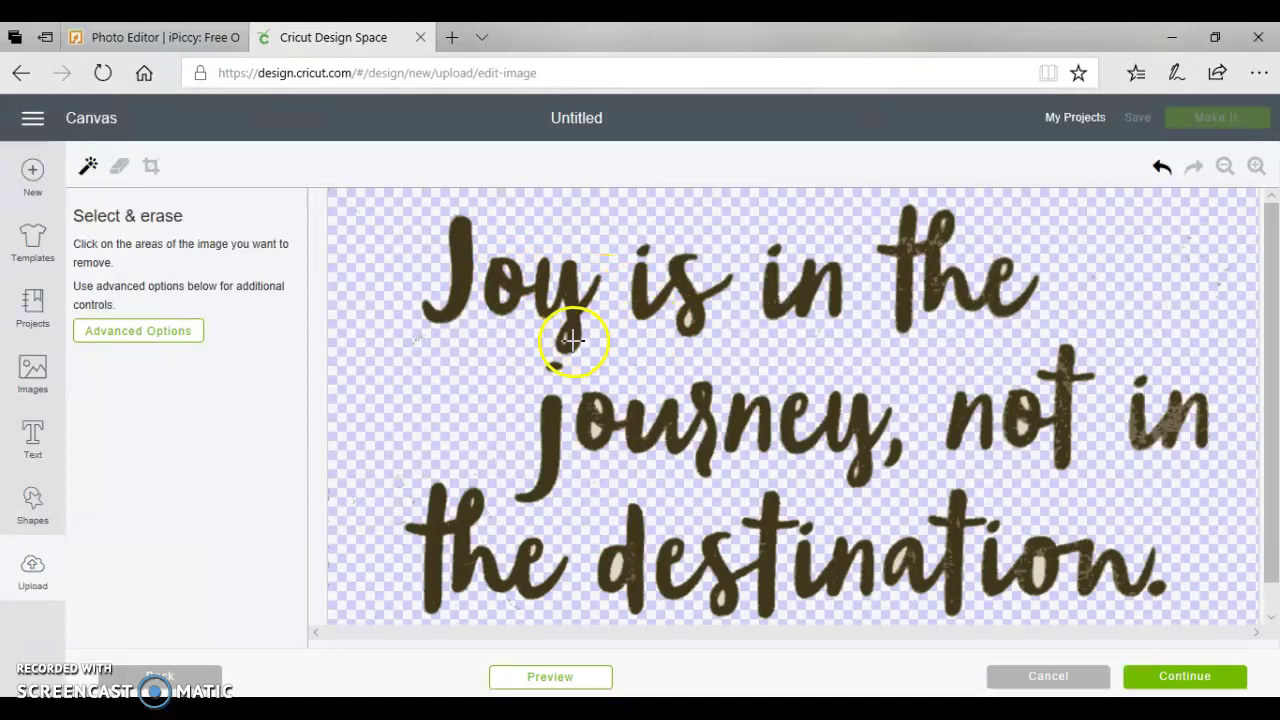
pyautogui.click(566, 338)
pyautogui.hotkey('ctrl', 'z')
pyautogui.click(940, 226)
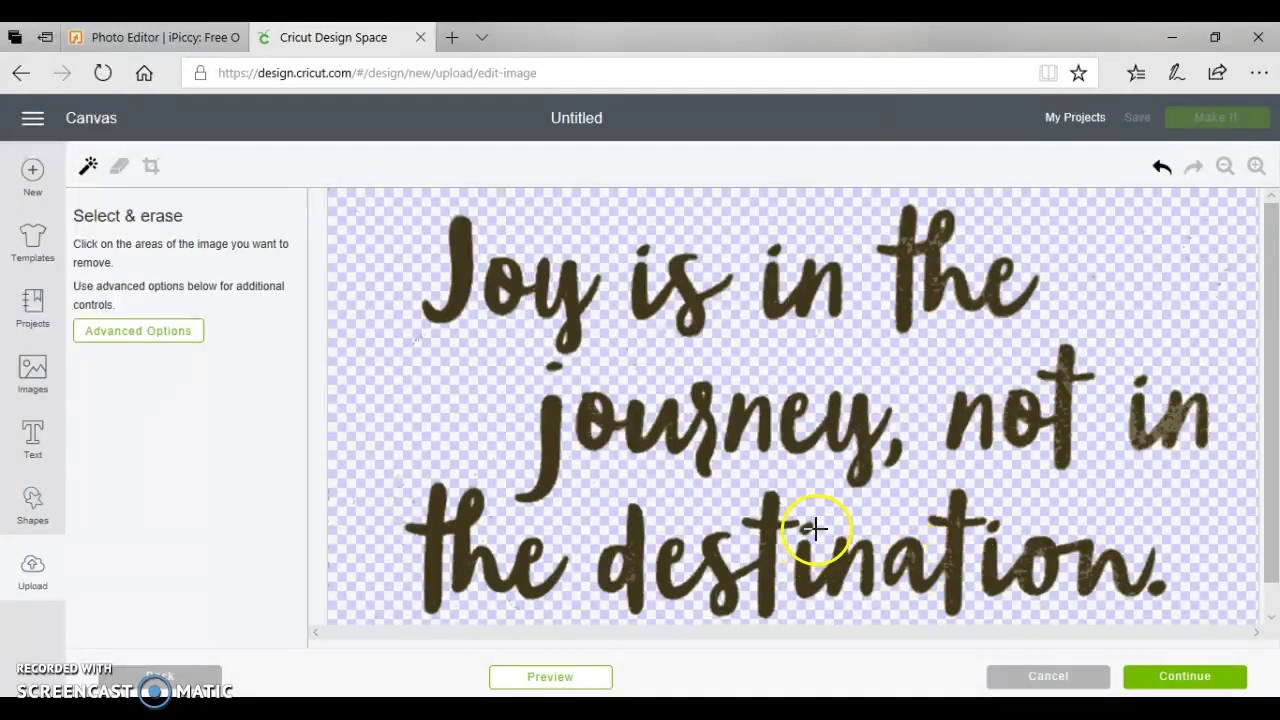
# Save the cleaned quote as a cut image named anyimage in recent uploads
pyautogui.click(1180, 678)
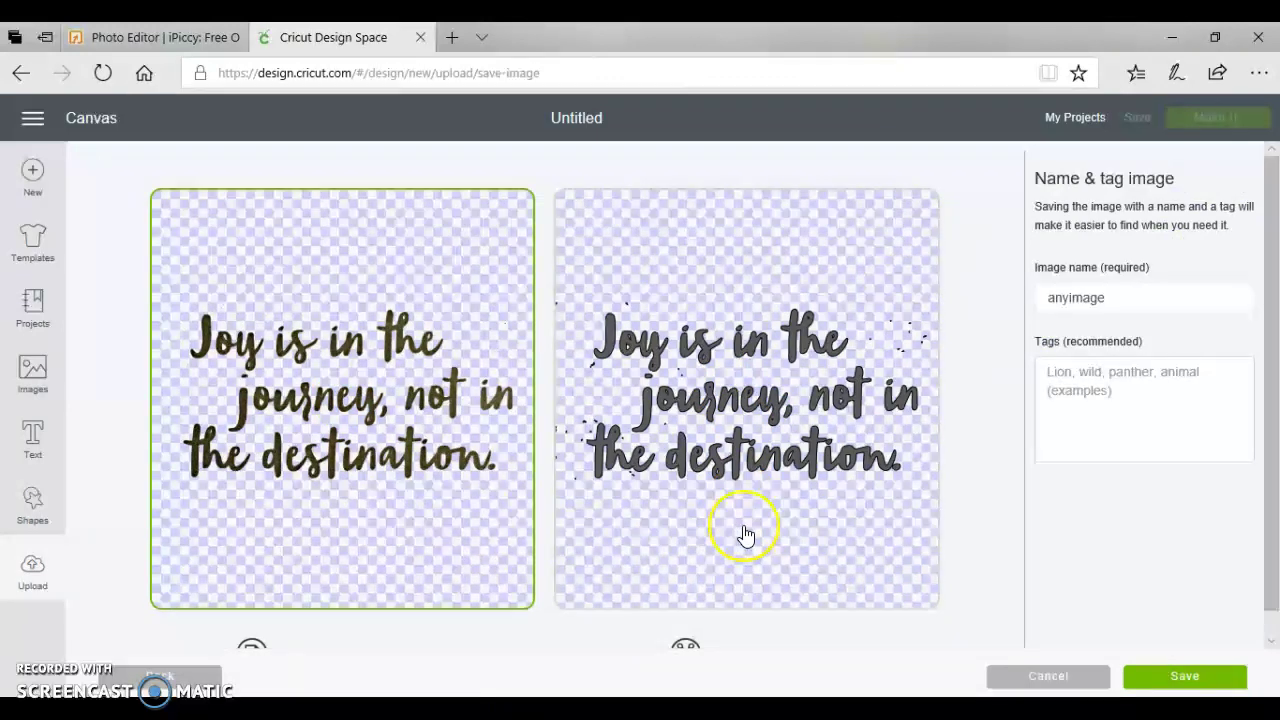
pyautogui.click(745, 535)
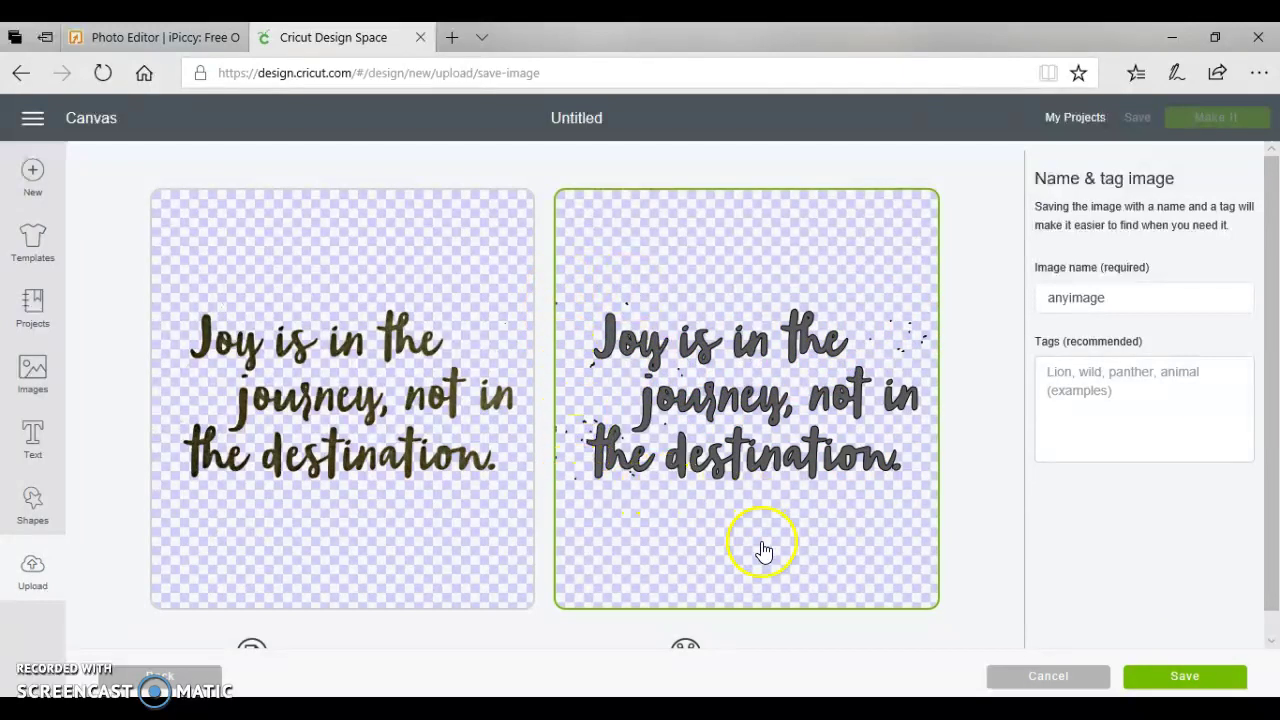
pyautogui.click(1163, 680)
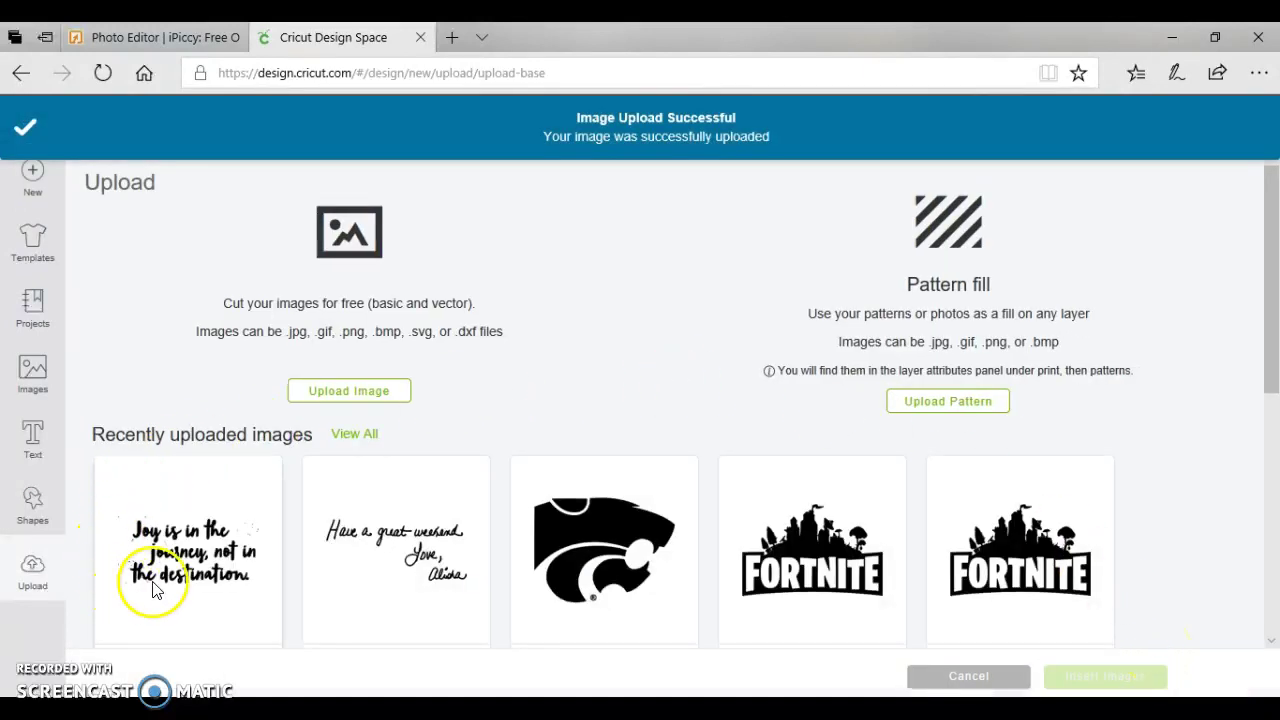
# Insert the uploaded 'Joy is in the journey' quote image onto the canvas
pyautogui.click(33, 433)
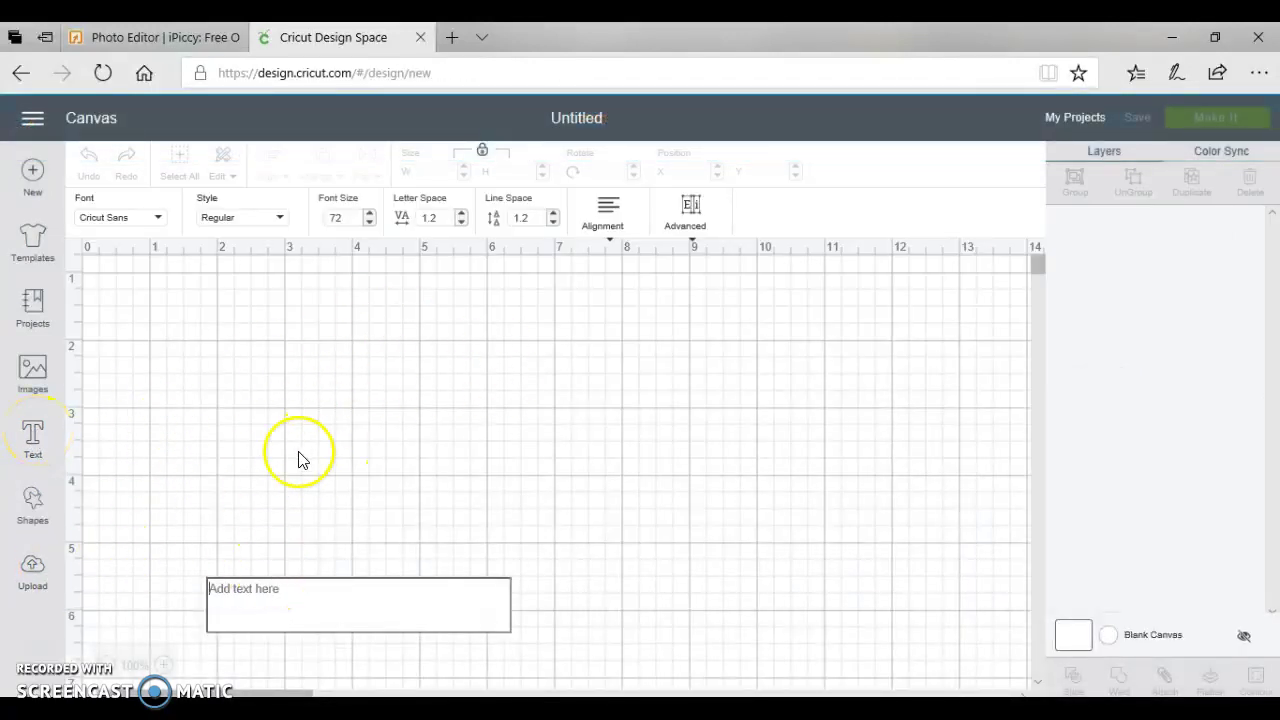
pyautogui.click(32, 567)
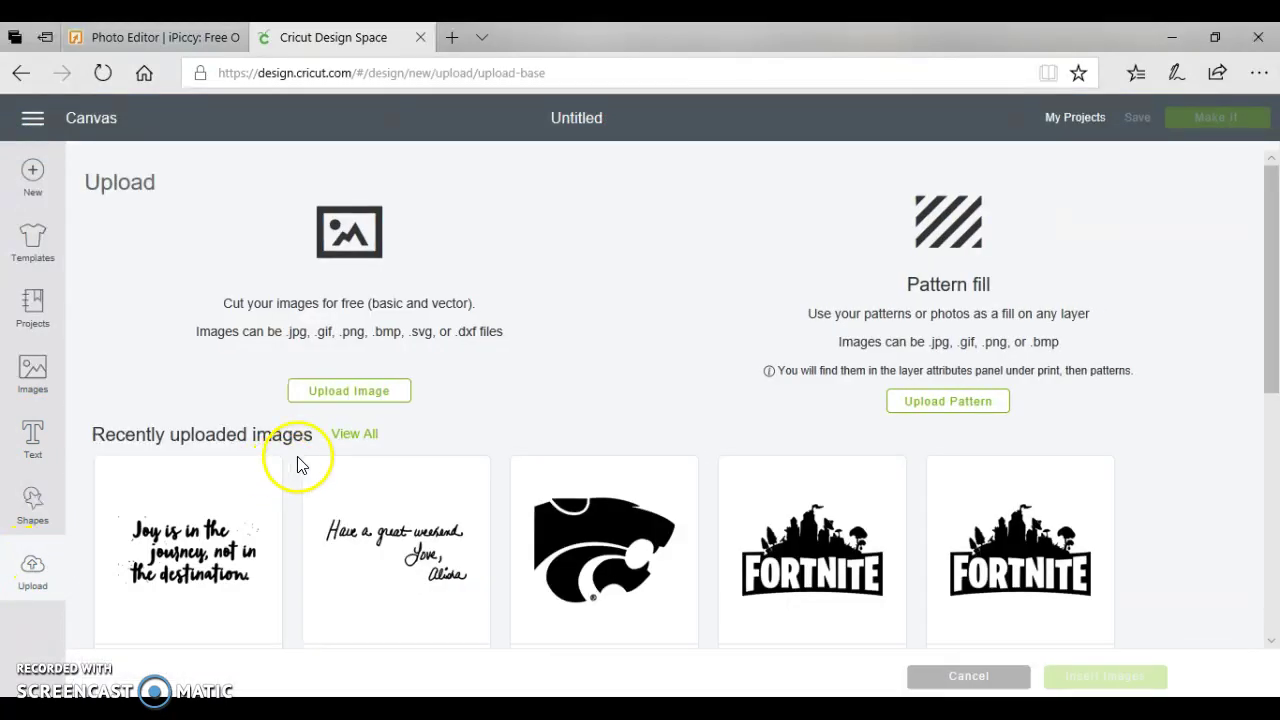
pyautogui.click(157, 516)
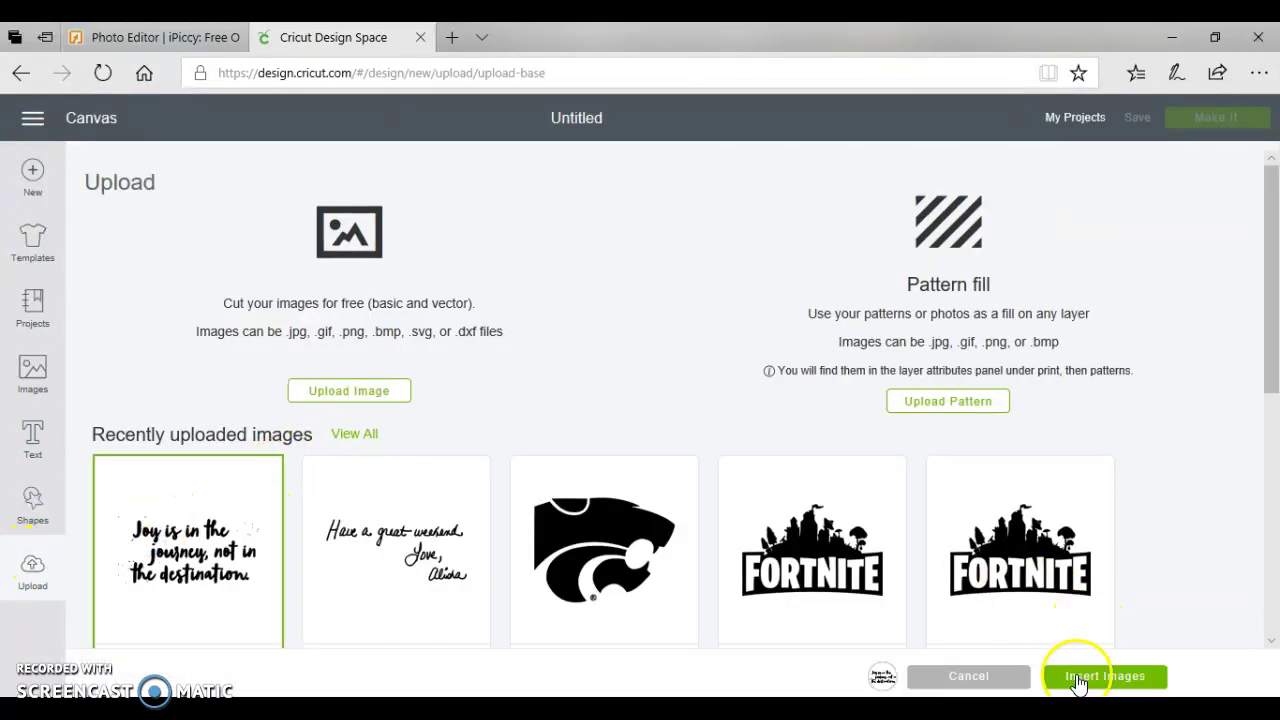
pyautogui.click(1066, 674)
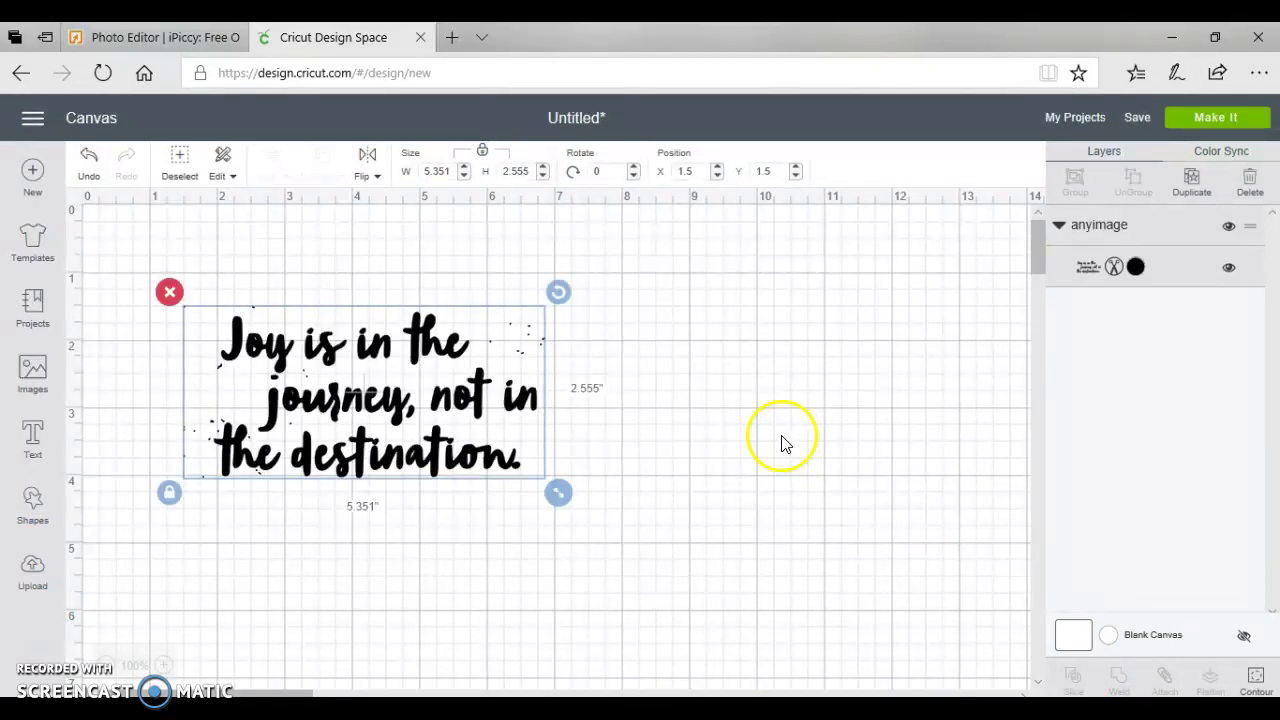
# Scale the quote image to about 9.324 x 4.452 in and nudge it up-left
pyautogui.moveTo(559, 491); pyautogui.dragTo(757, 568)
pyautogui.moveTo(557, 451); pyautogui.dragTo(621, 378)
pyautogui.moveTo(791, 529); pyautogui.dragTo(880, 578)
pyautogui.moveTo(596, 436); pyautogui.dragTo(580, 430)
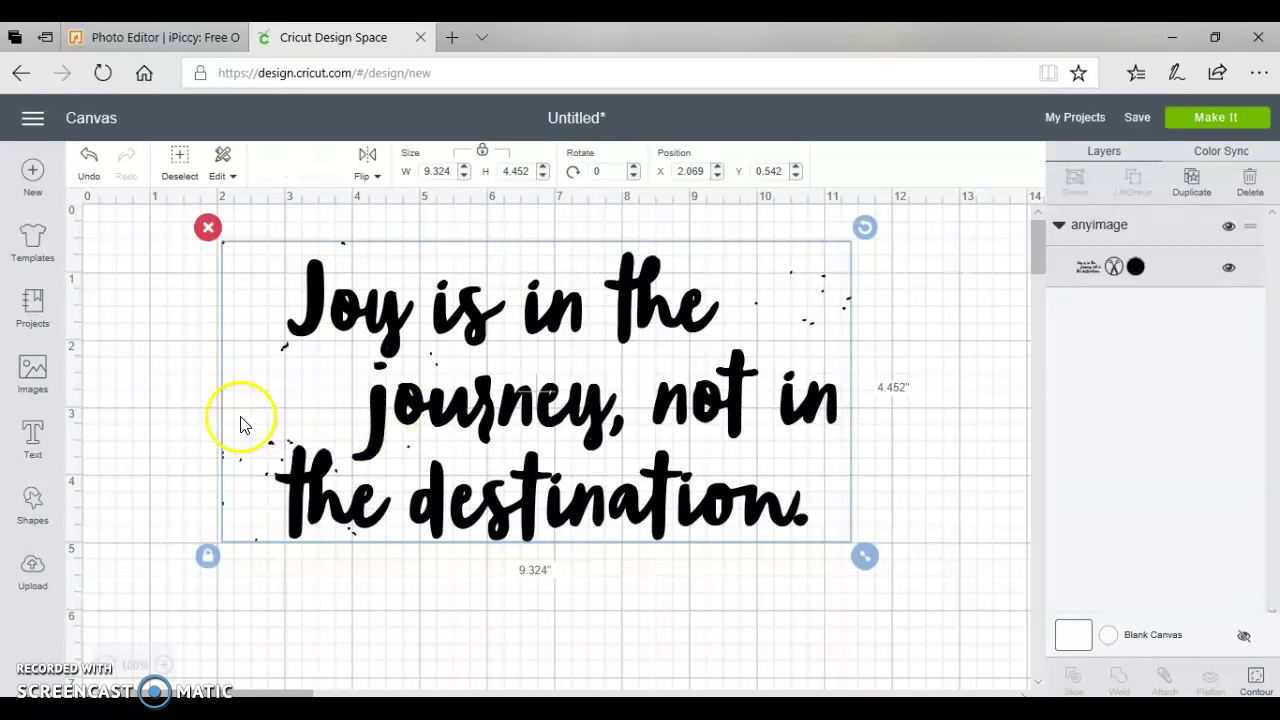
# Reselect the quote image and drag its corner handle to reach 9.782 x 4.671 in
pyautogui.click(126, 424)
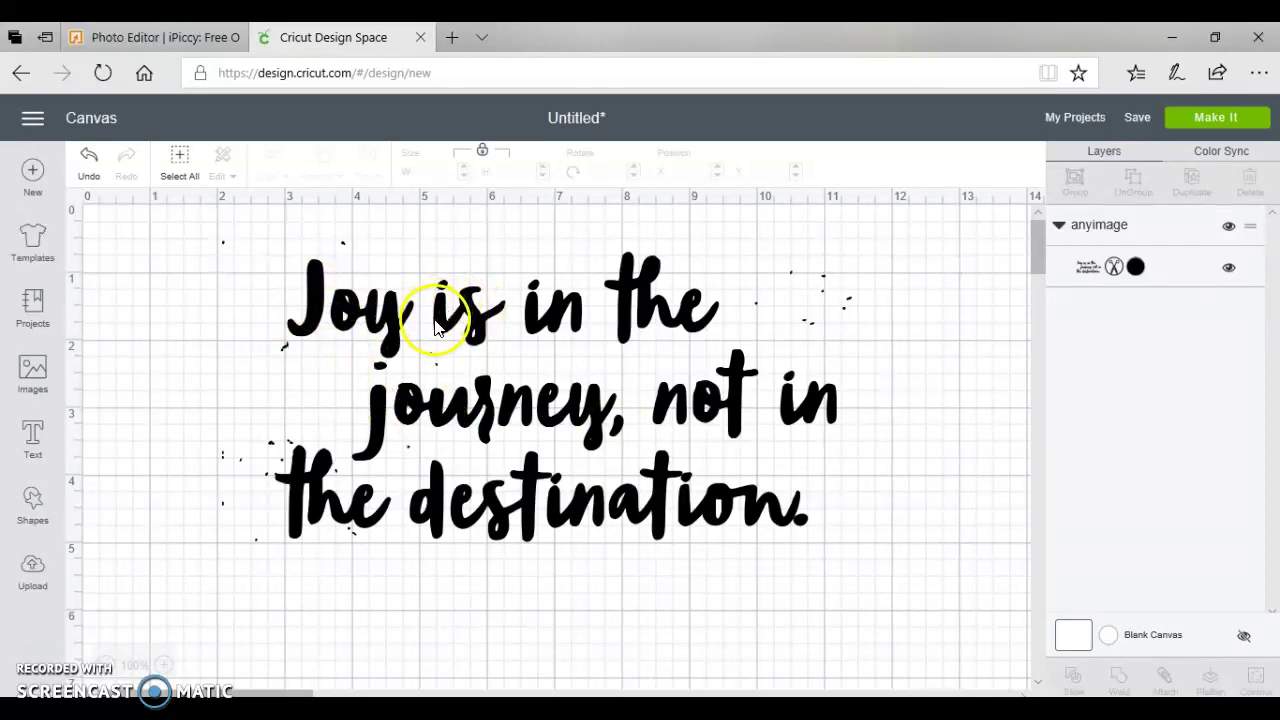
pyautogui.click(548, 410)
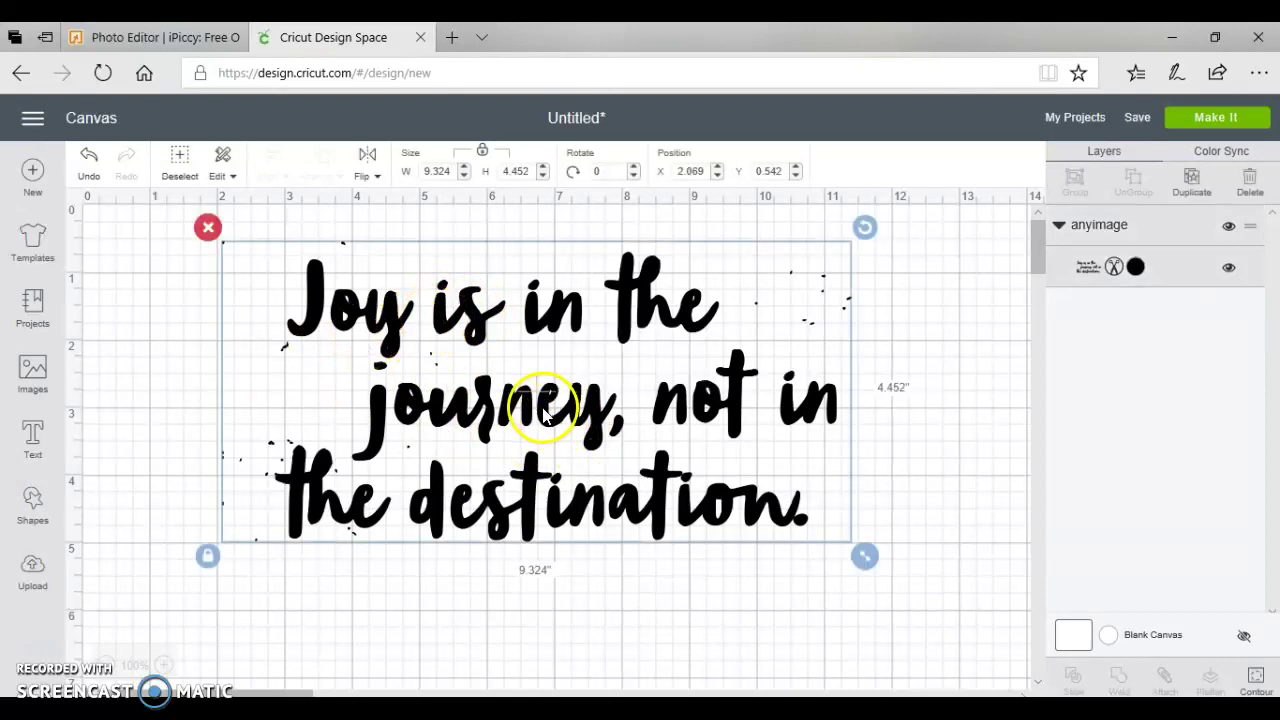
pyautogui.moveTo(864, 556); pyautogui.dragTo(889, 606)
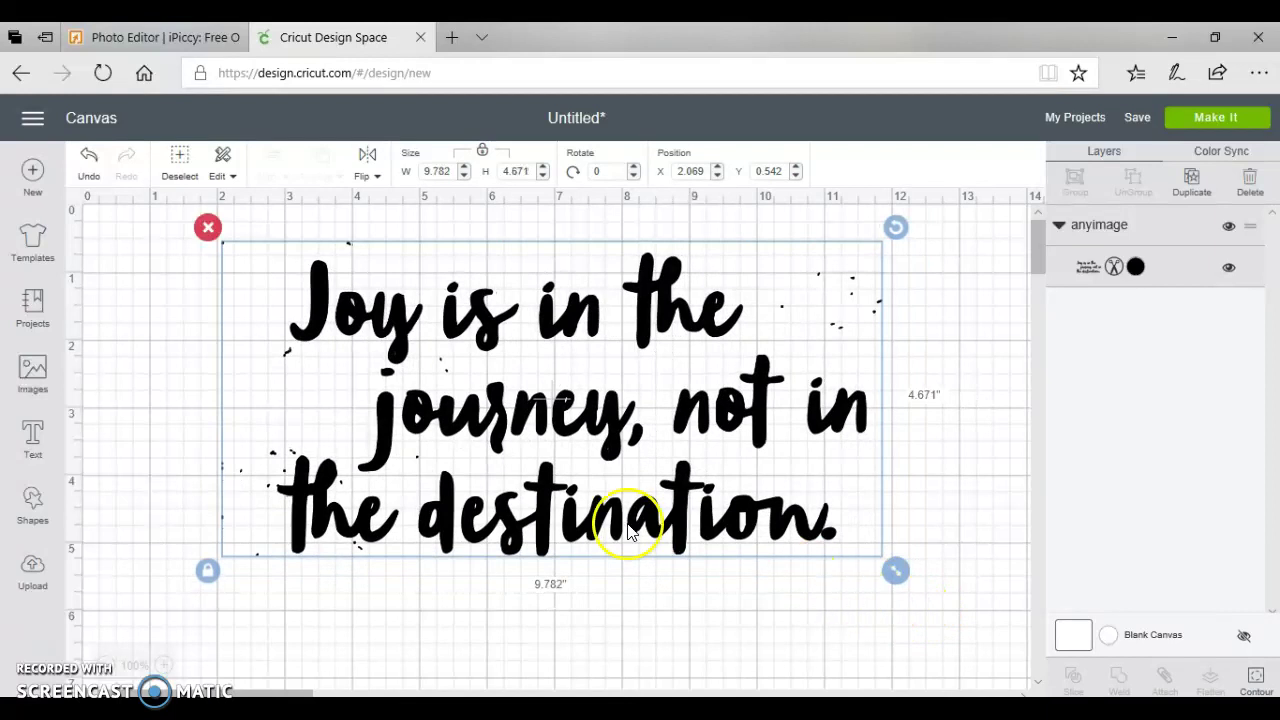